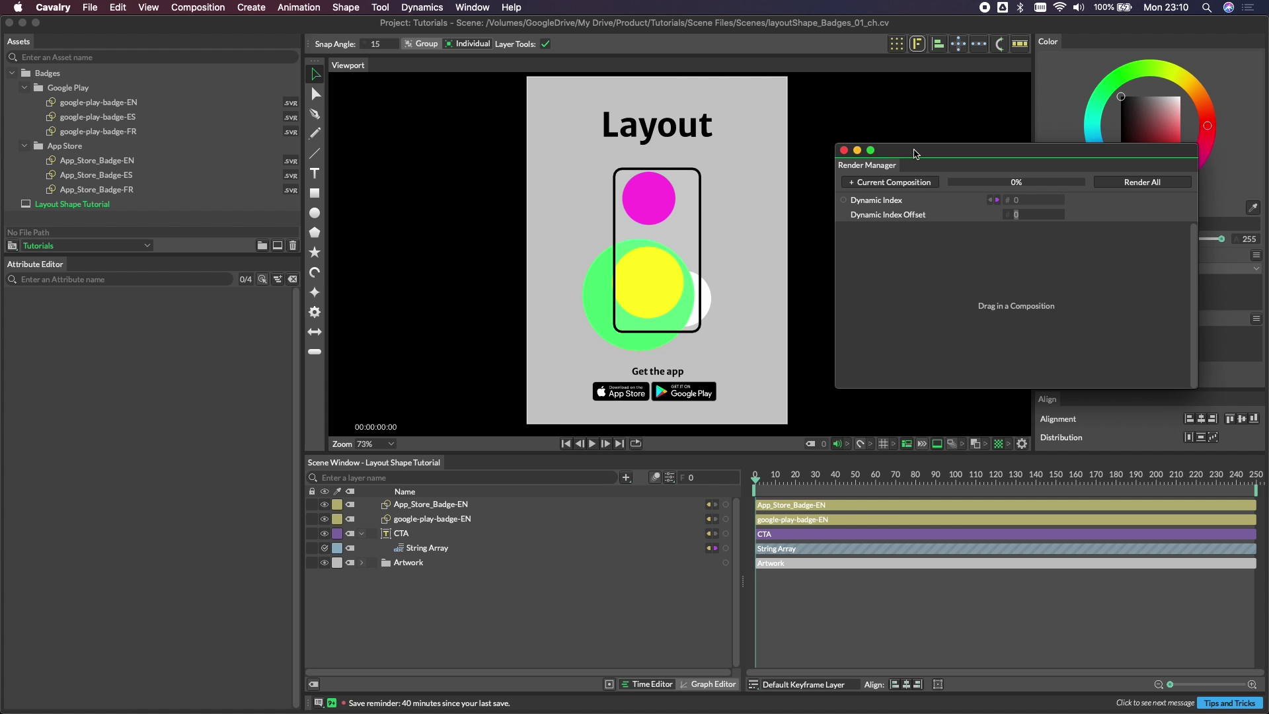
- Raise the Render Manager window and preview the Spanish and French ads, returning to English (offset 0)
left_click_drag(986, 152, 968, 181)
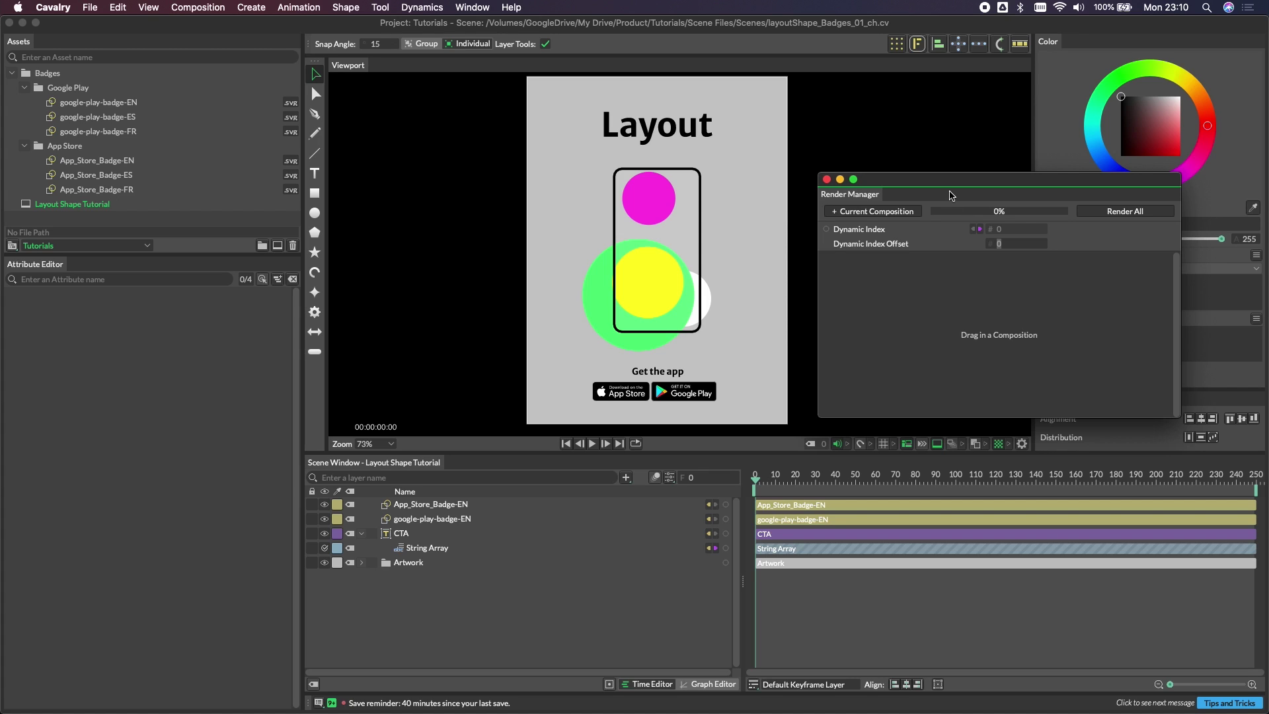
left_click_drag(966, 187, 966, 98)
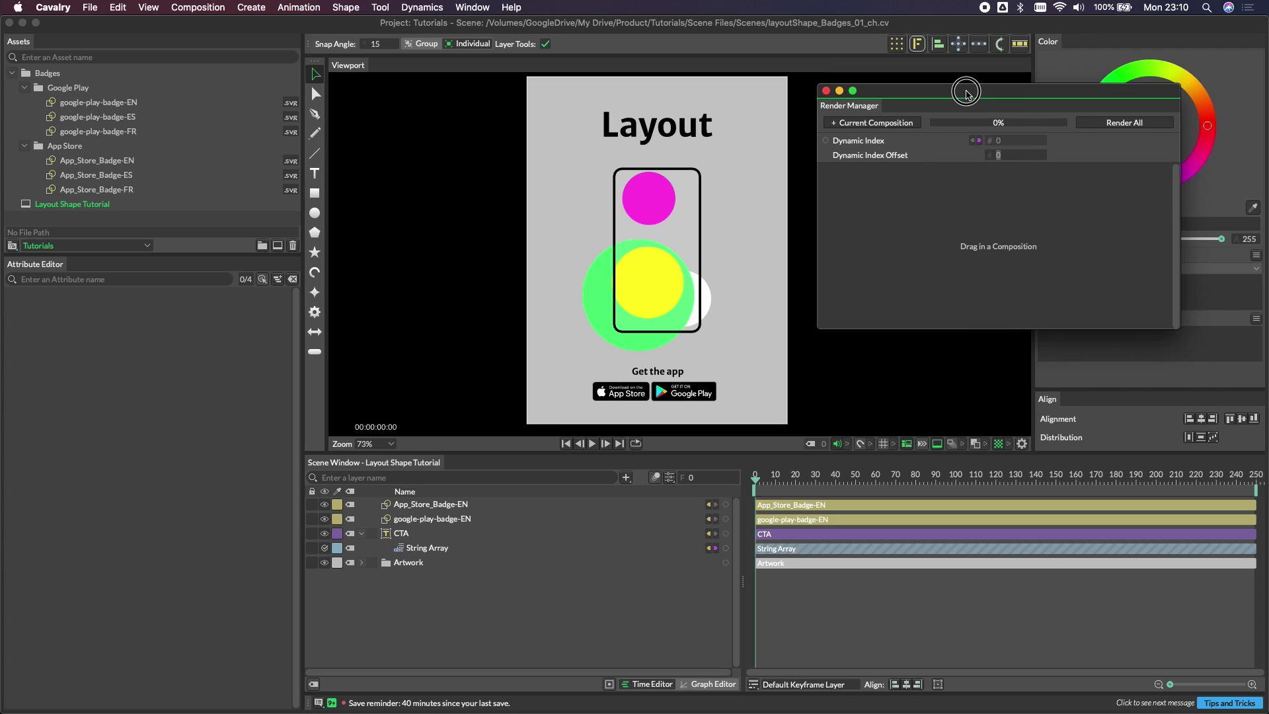
left_click(1016, 157)
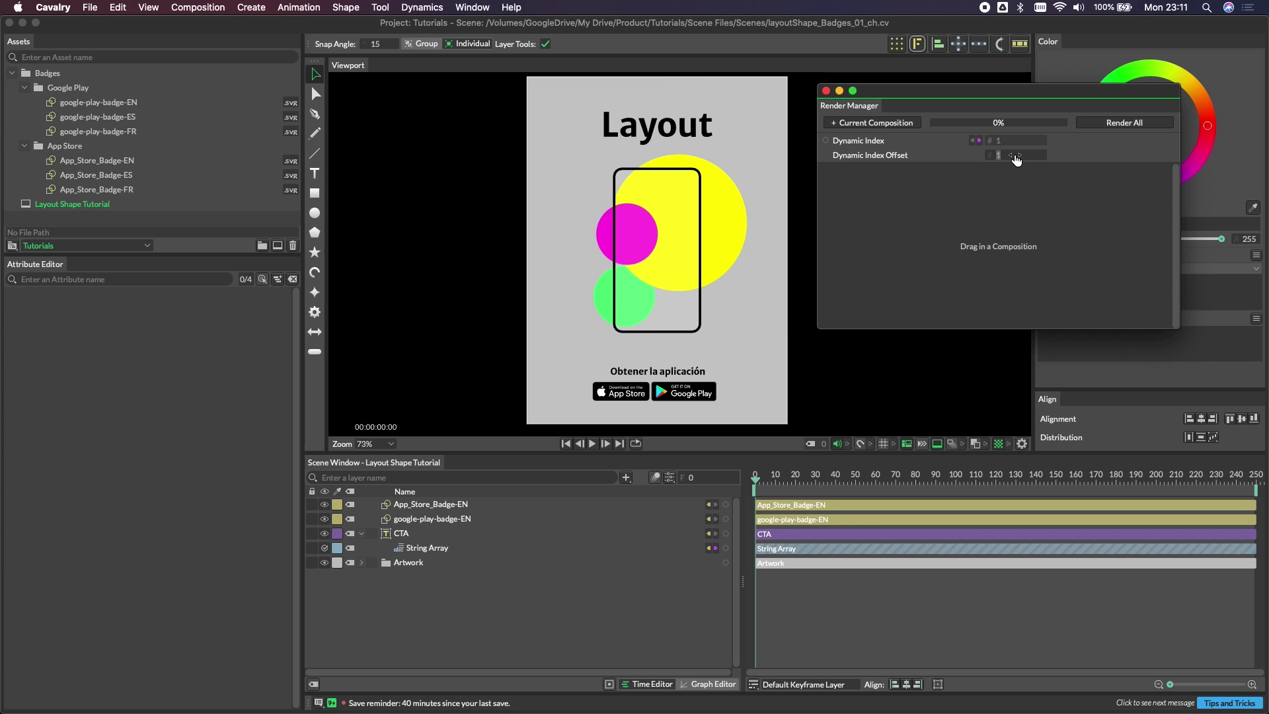
left_click(1016, 157)
left_click(1016, 157)
left_click(1016, 157)
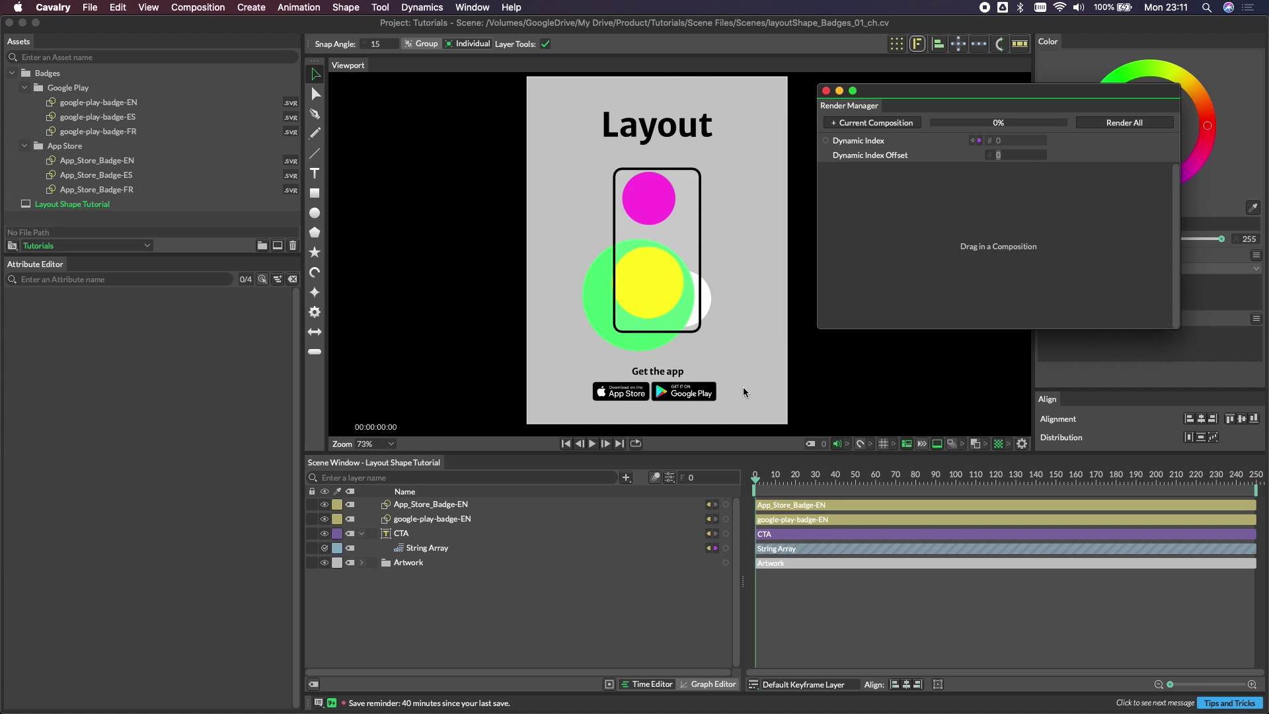
scroll(743, 387, "up", 5)
left_click(613, 354)
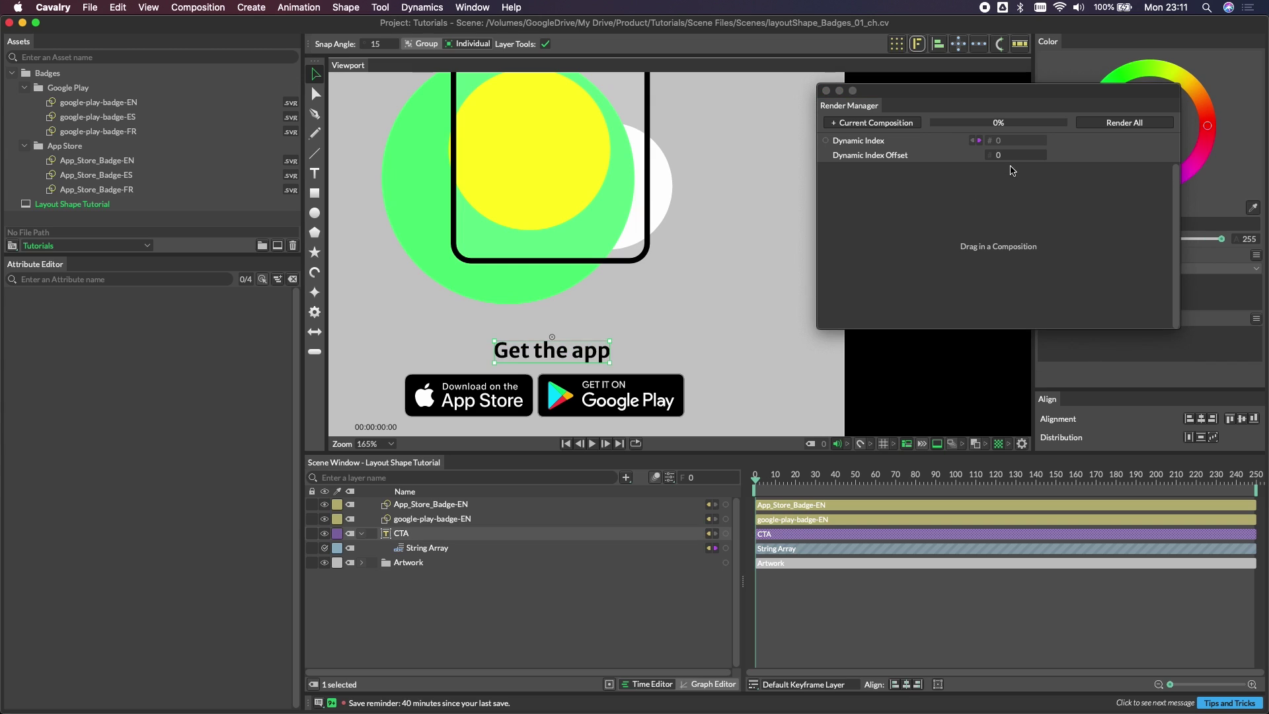
left_click(998, 155)
key("Up")
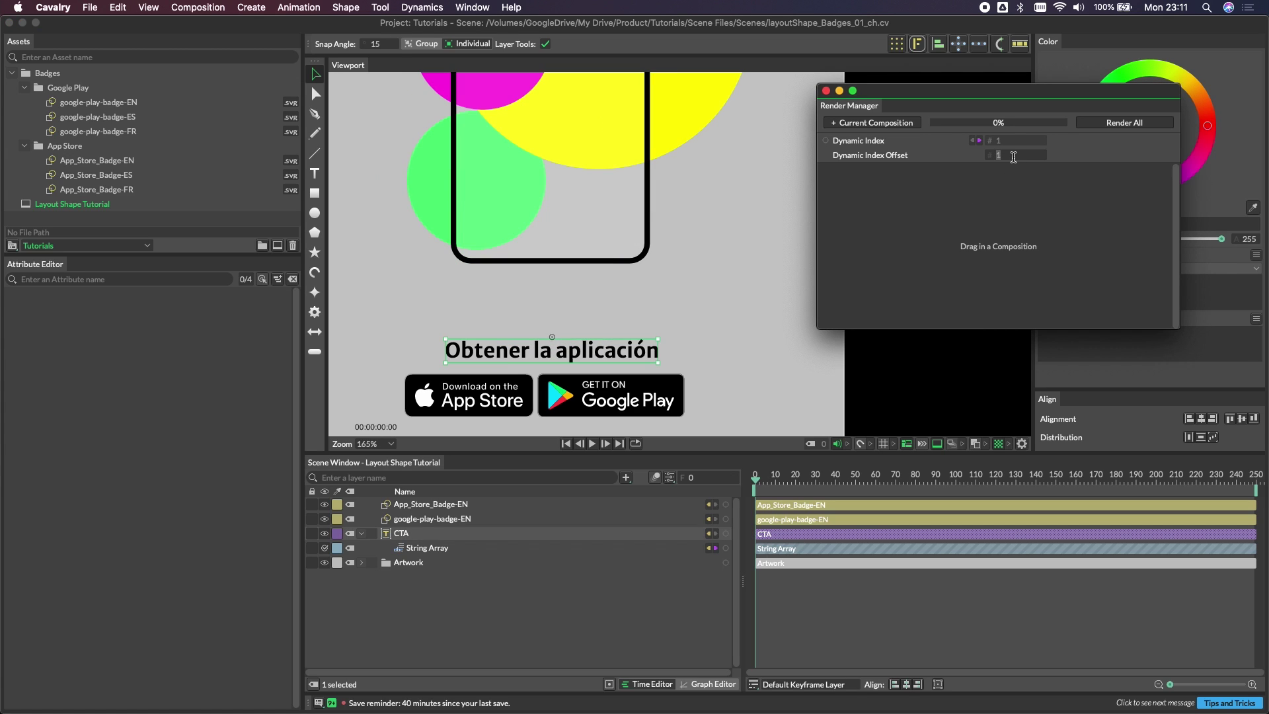
key("Up")
key("Down")
key("Down")
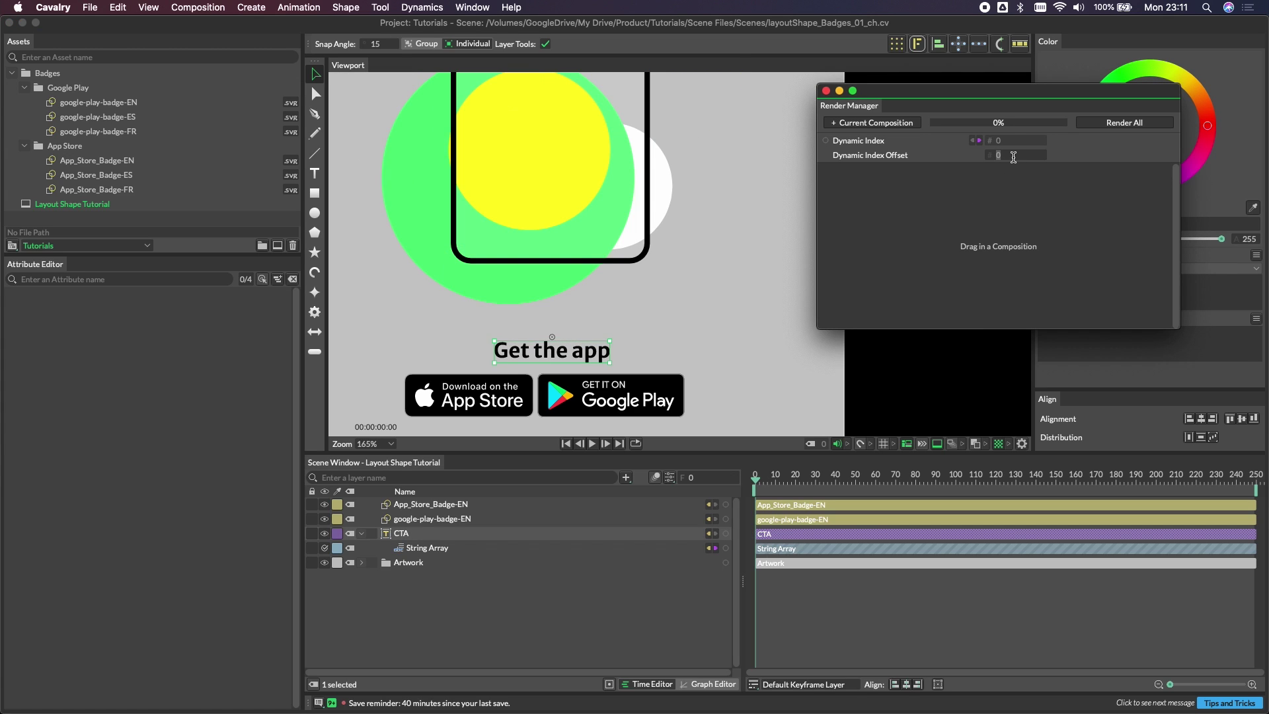
scroll(621, 284, "down", 6)
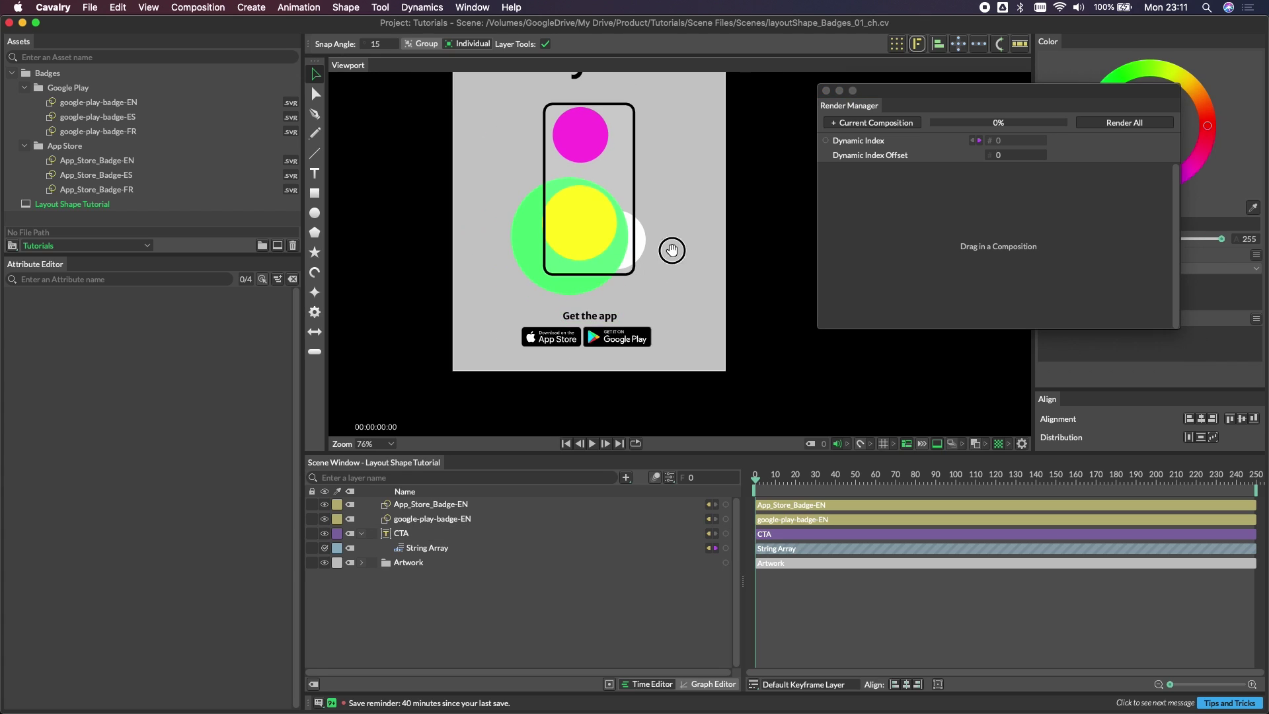
left_click_drag(641, 247, 702, 302)
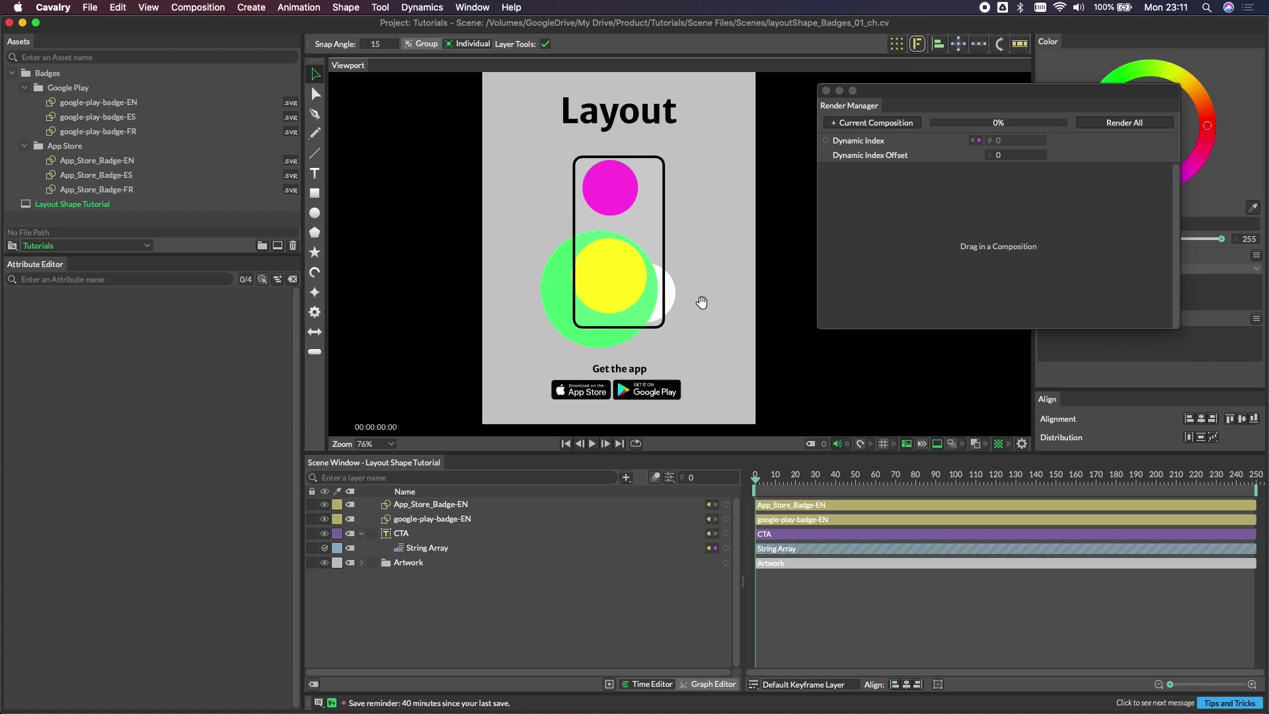
- Reveal the App_Store_Badge-EN asset in Finder and select App_Store_Badge-EN.svg
right_click(106, 167)
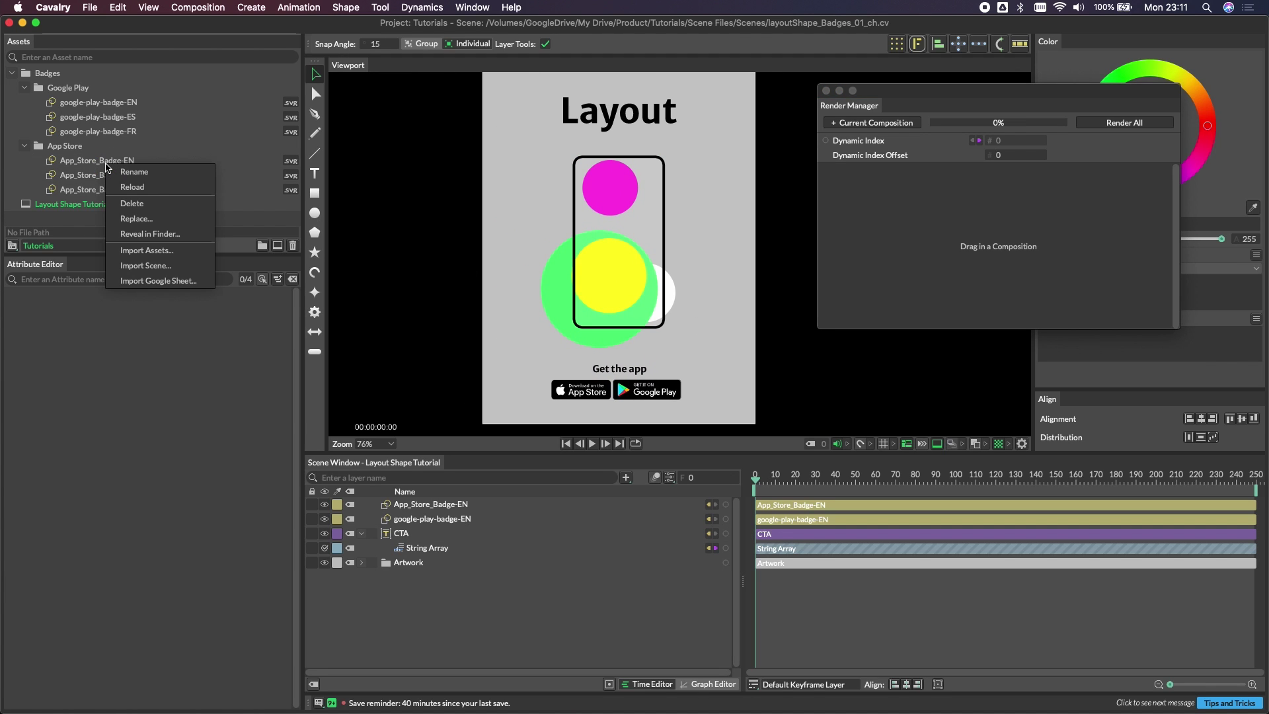
left_click(165, 235)
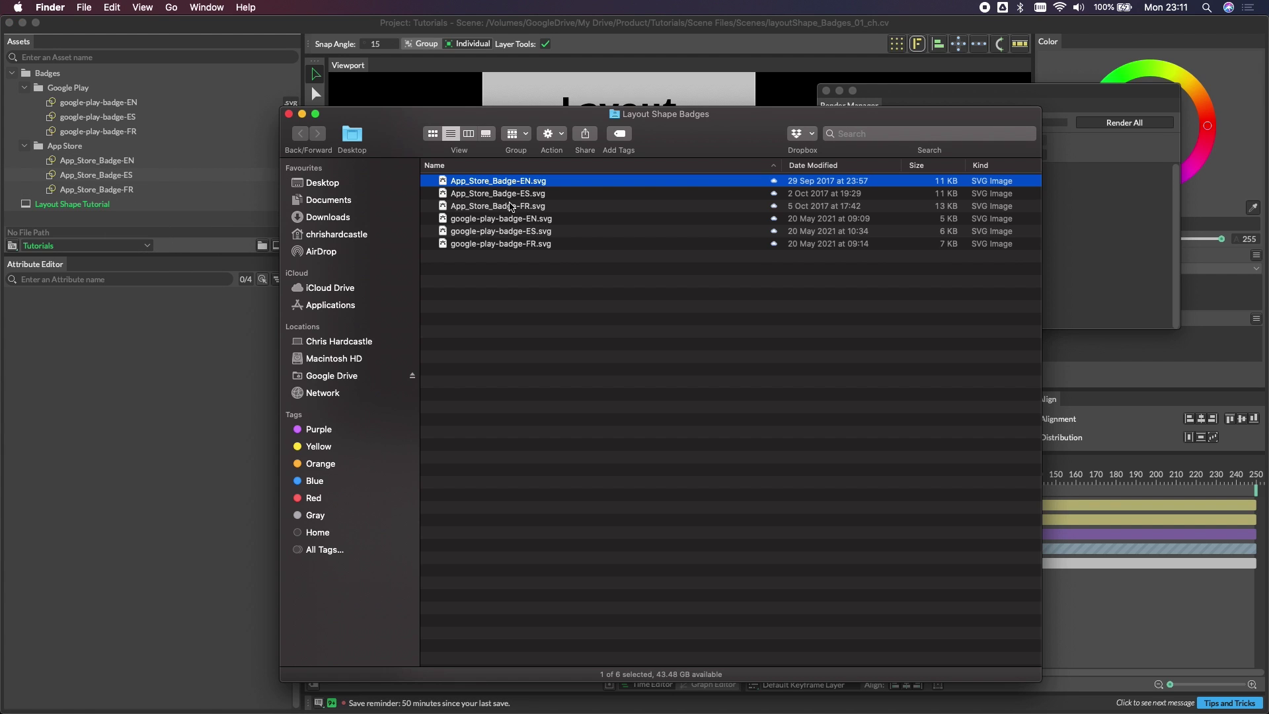
left_click(513, 194)
left_click(511, 181)
- Quick Look the English, French and Spanish App Store badge SVGs, then close the preview
key("space")
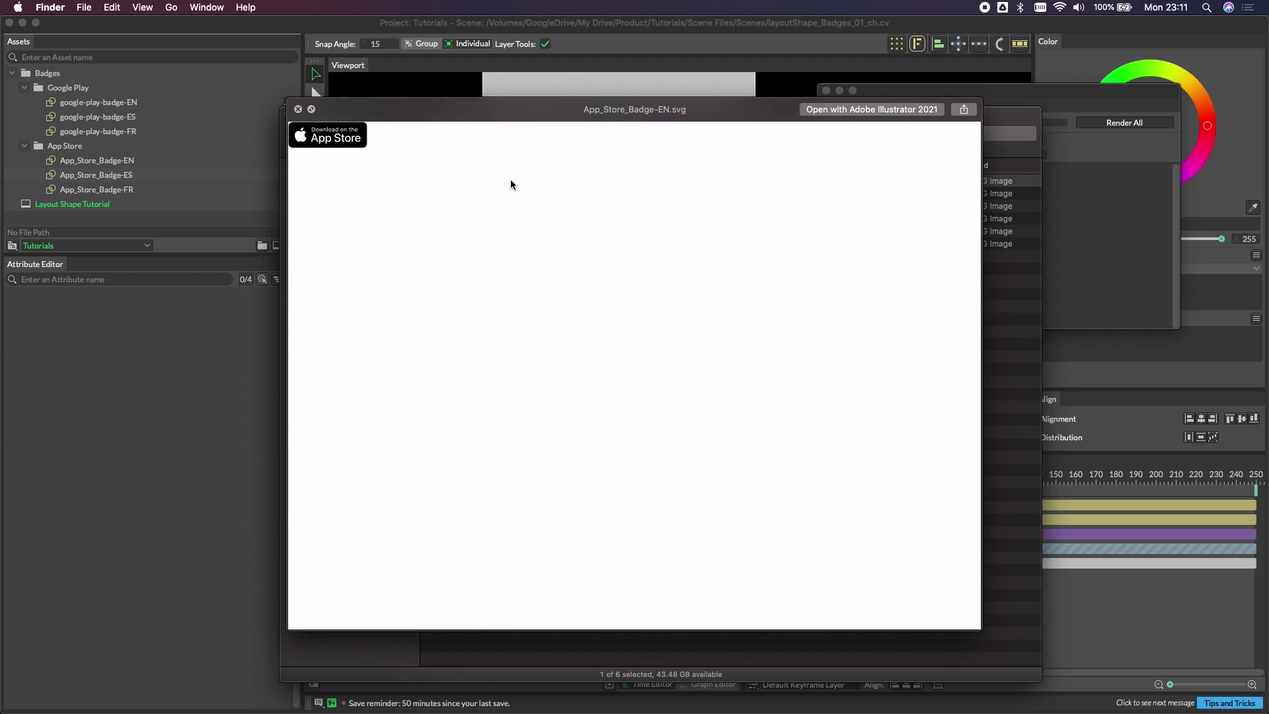
key("Down")
key("Down")
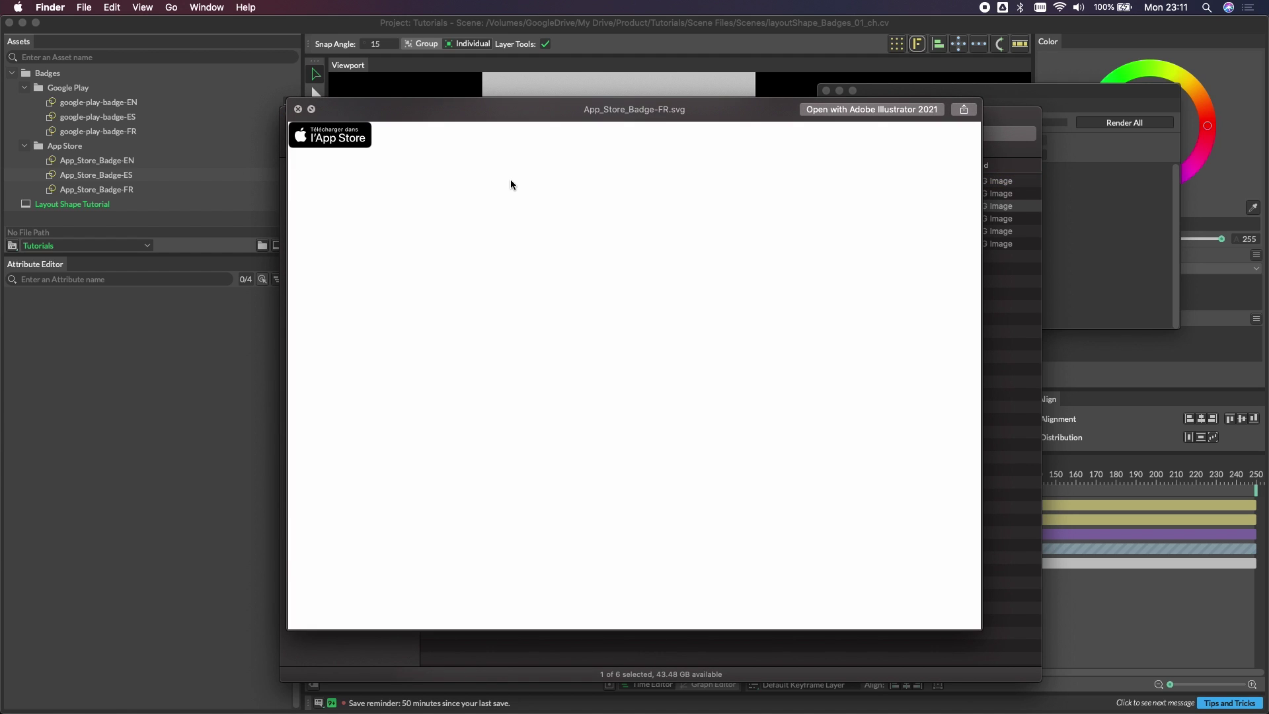
key("Up")
key("Down")
key("Up")
key("Down")
left_click(298, 109)
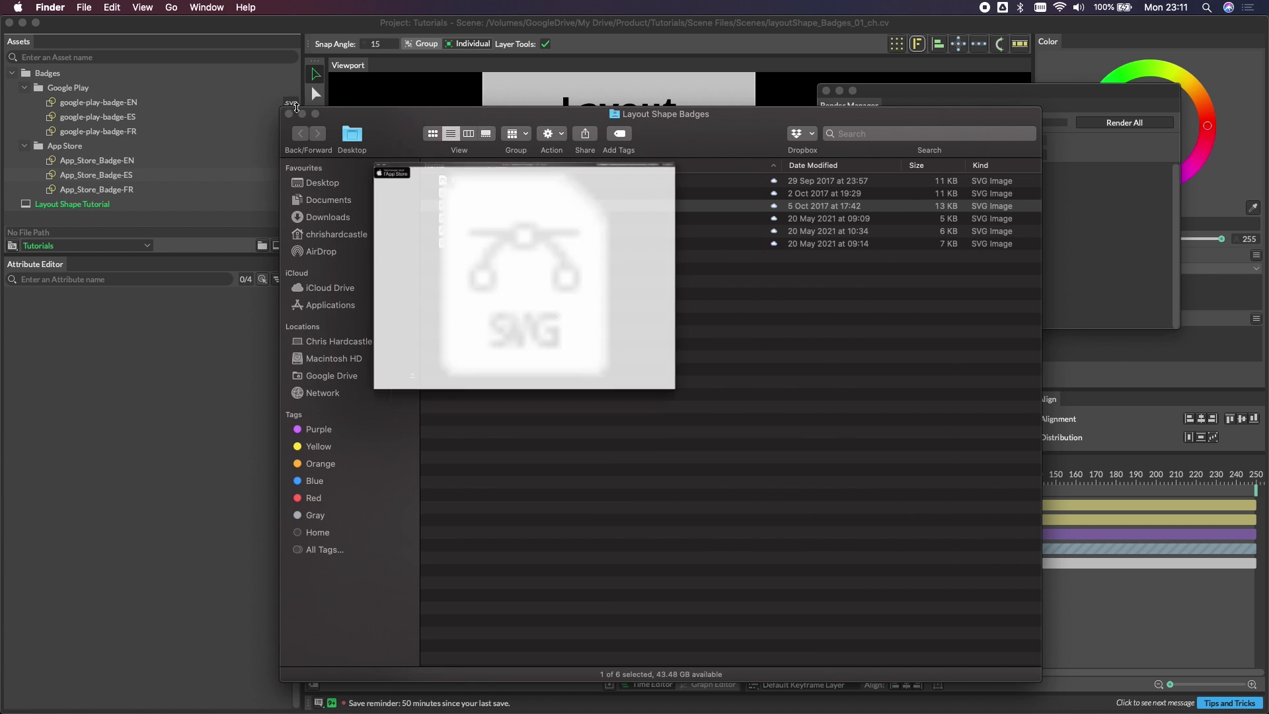
- Disconnect App_Store_Badge-EN's File input and drive it with a new Asset Array instead
left_click(286, 94)
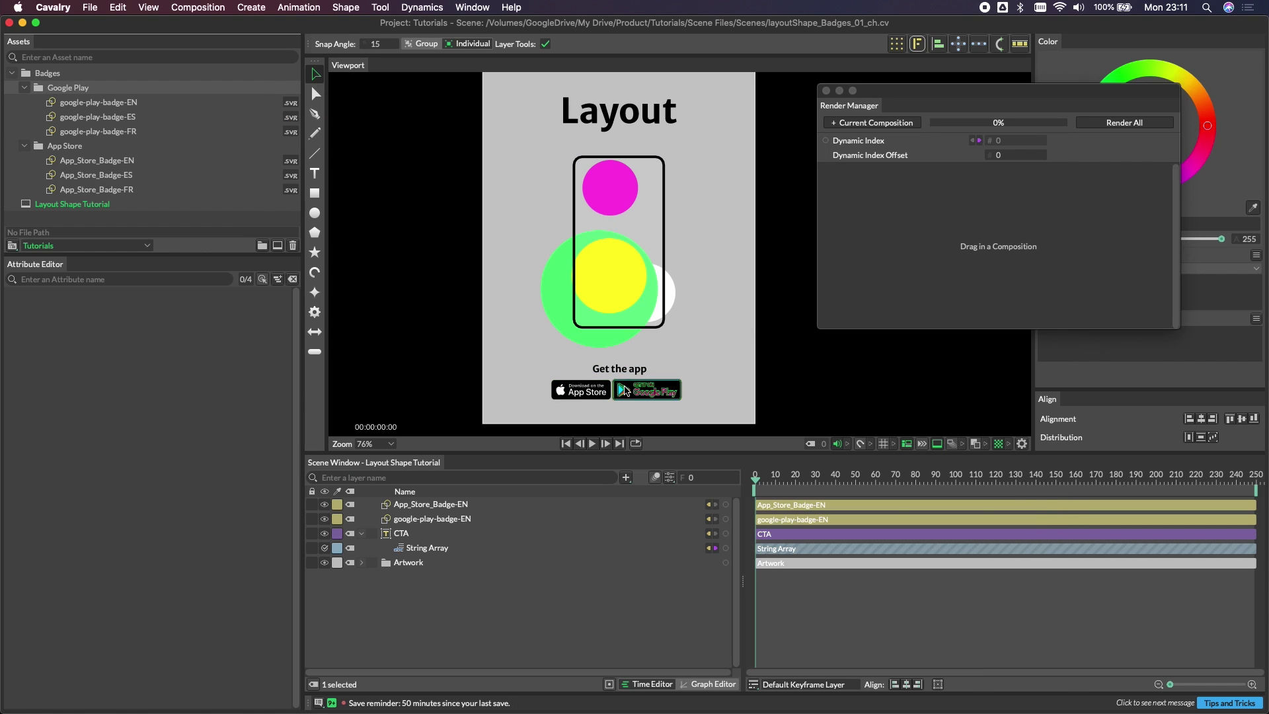
left_click(651, 428)
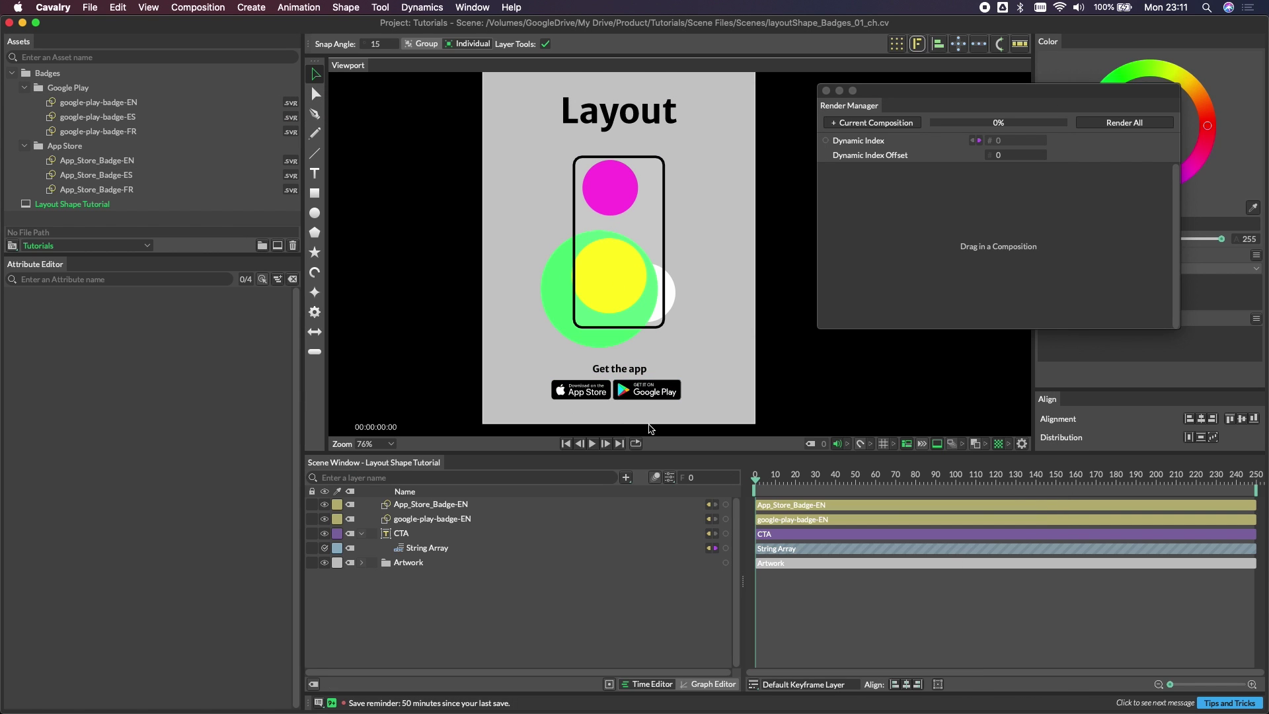
left_click(435, 507)
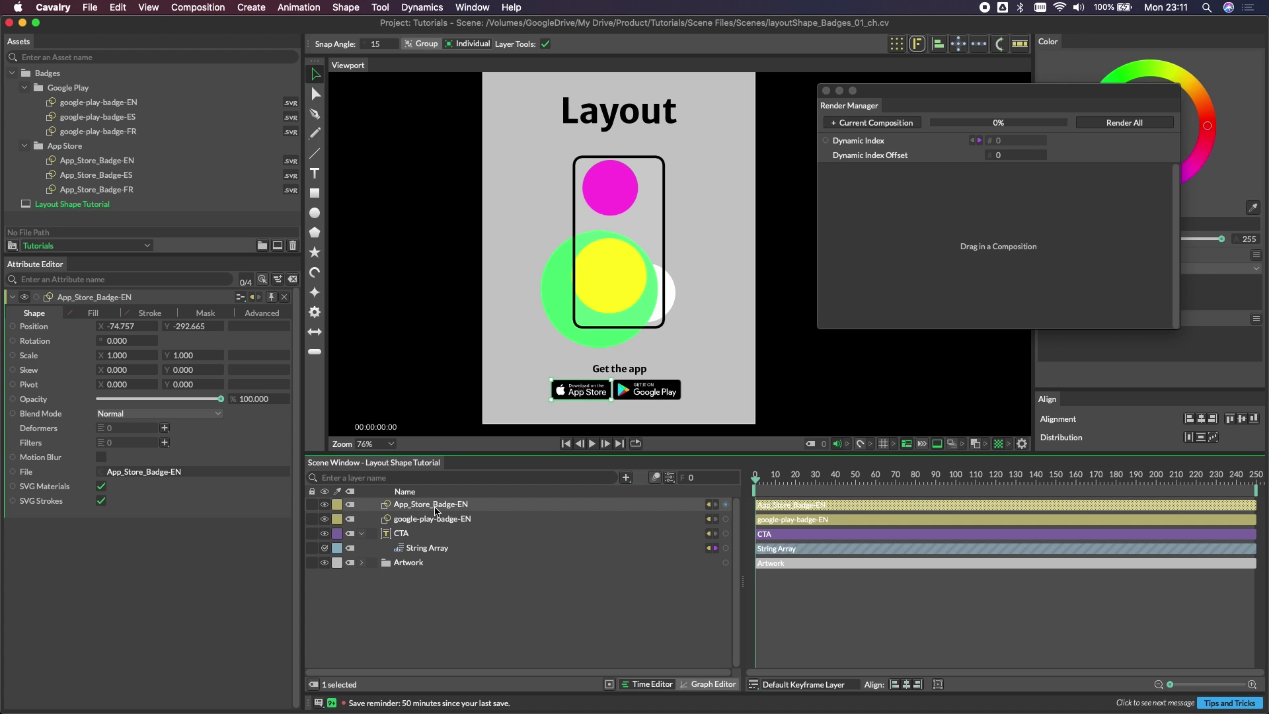
right_click(86, 474)
left_click(94, 480)
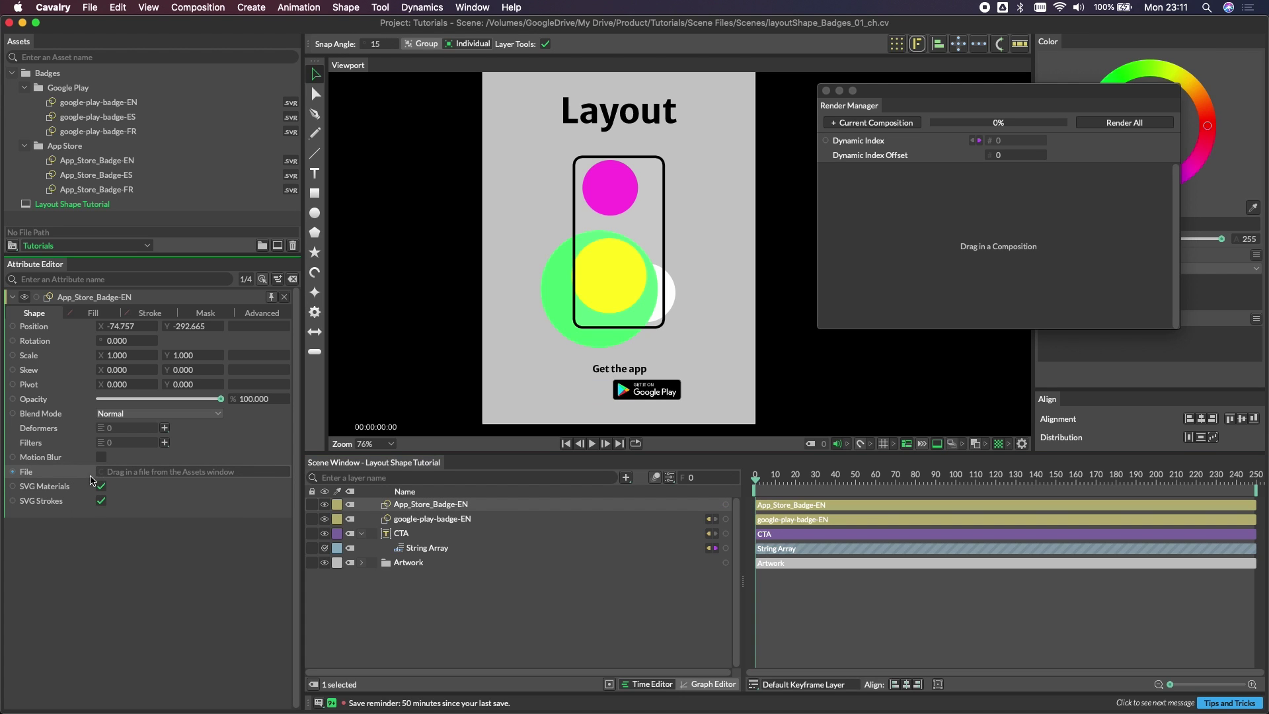
right_click(73, 476)
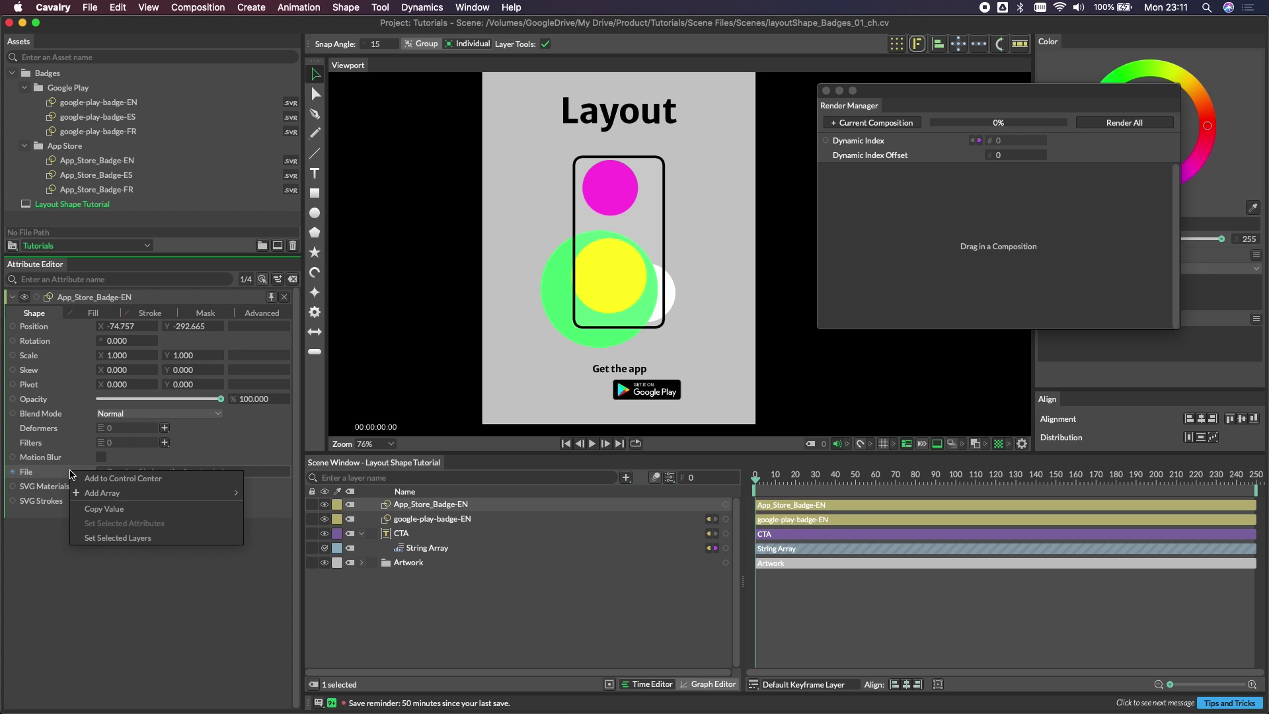
mouse_move(127, 495)
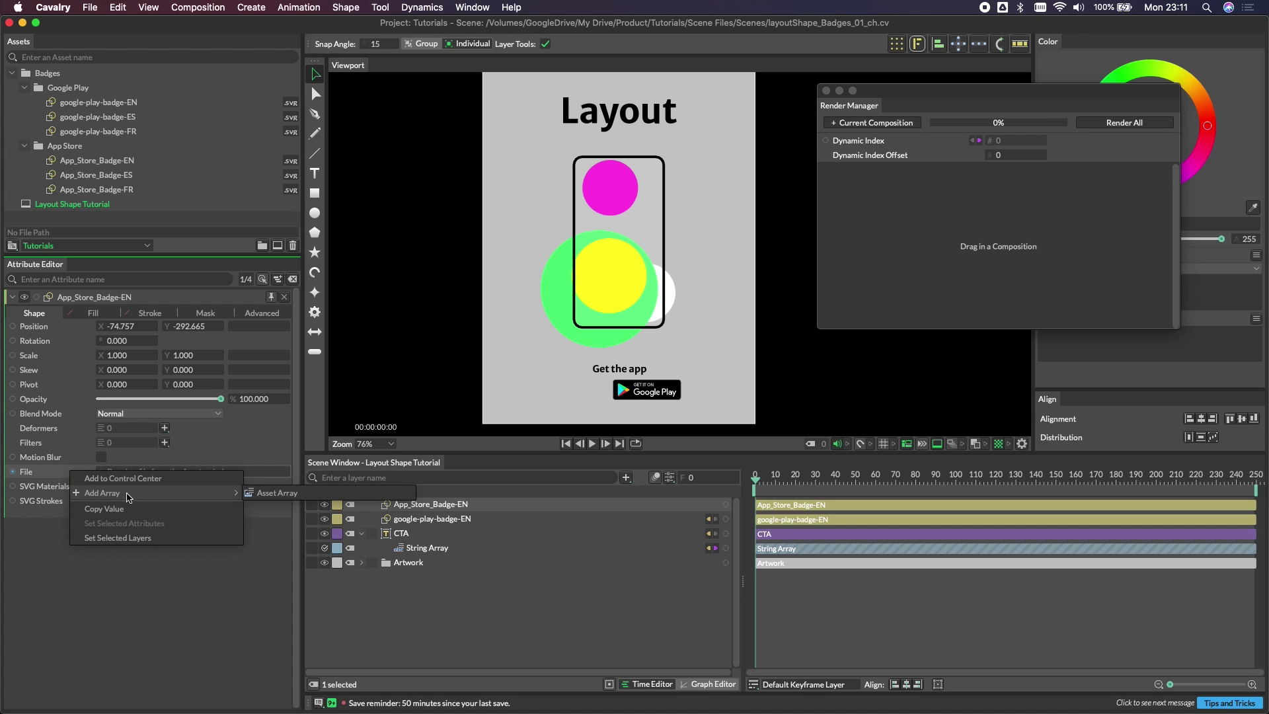
left_click(261, 493)
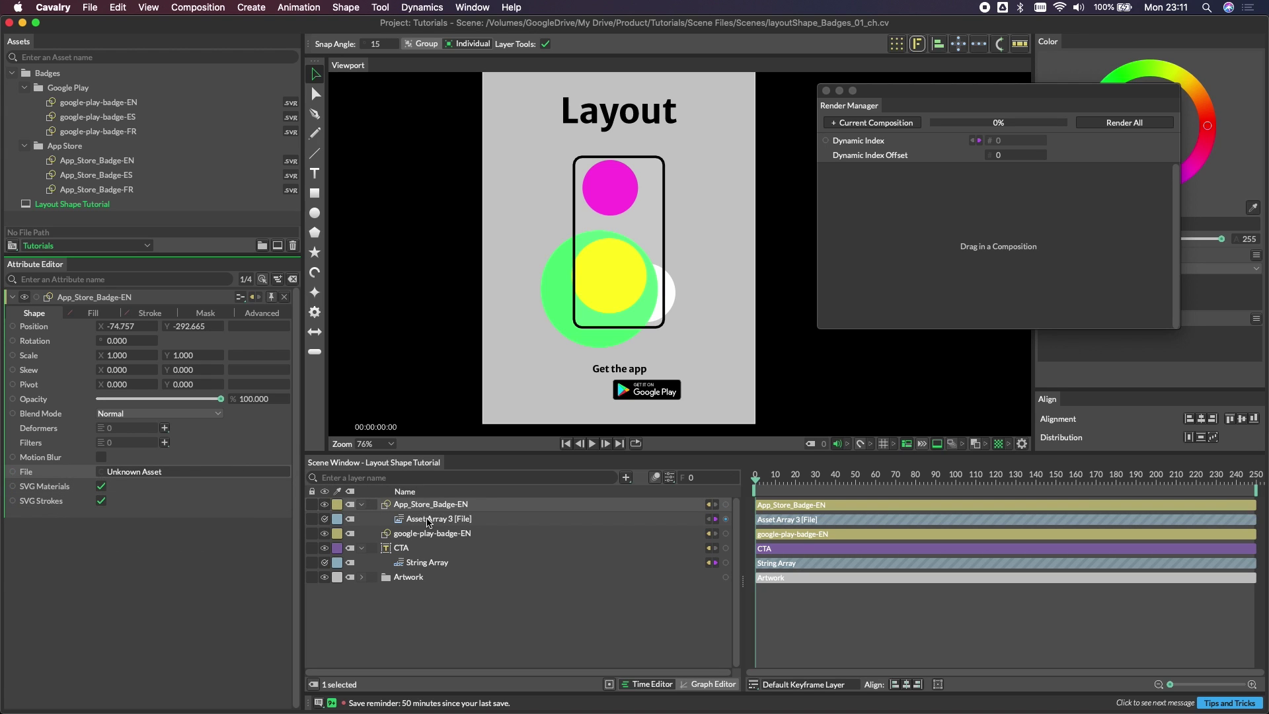
- Give Asset Array 3 three slots and load App_Store_Badge-EN, -ES and -FR into them
left_click(436, 521)
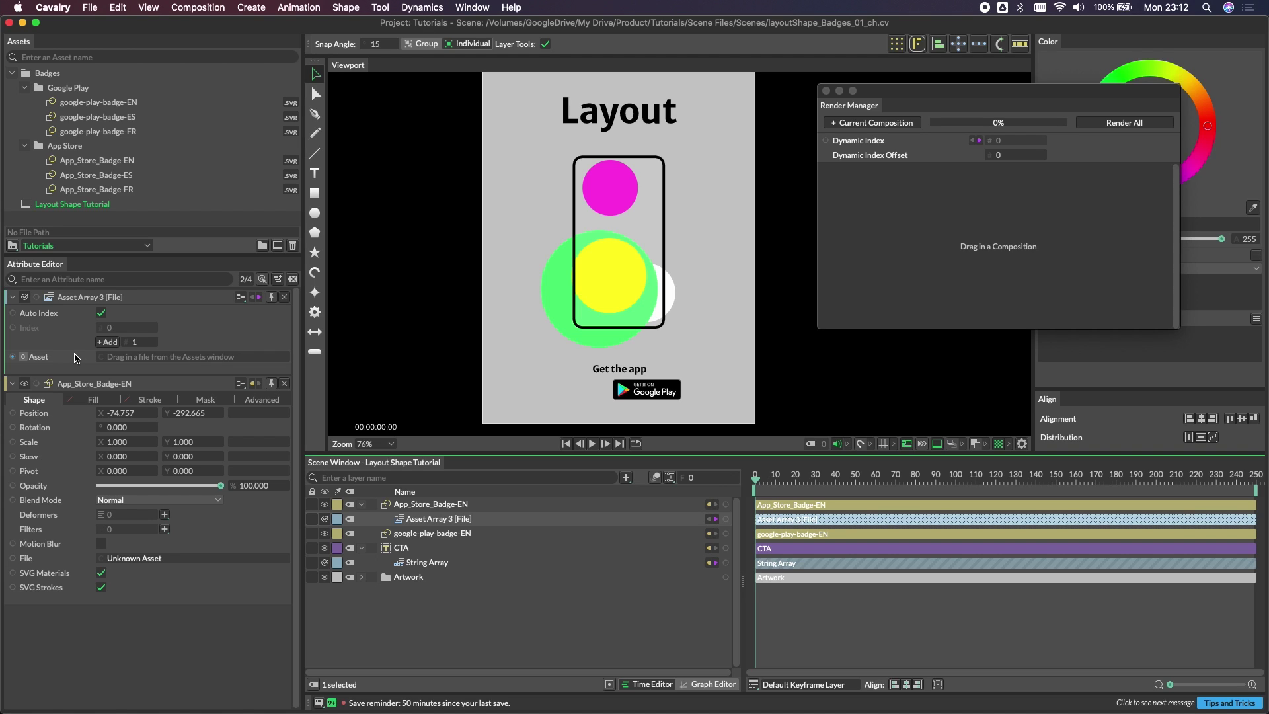
left_click(111, 345)
left_click(113, 344)
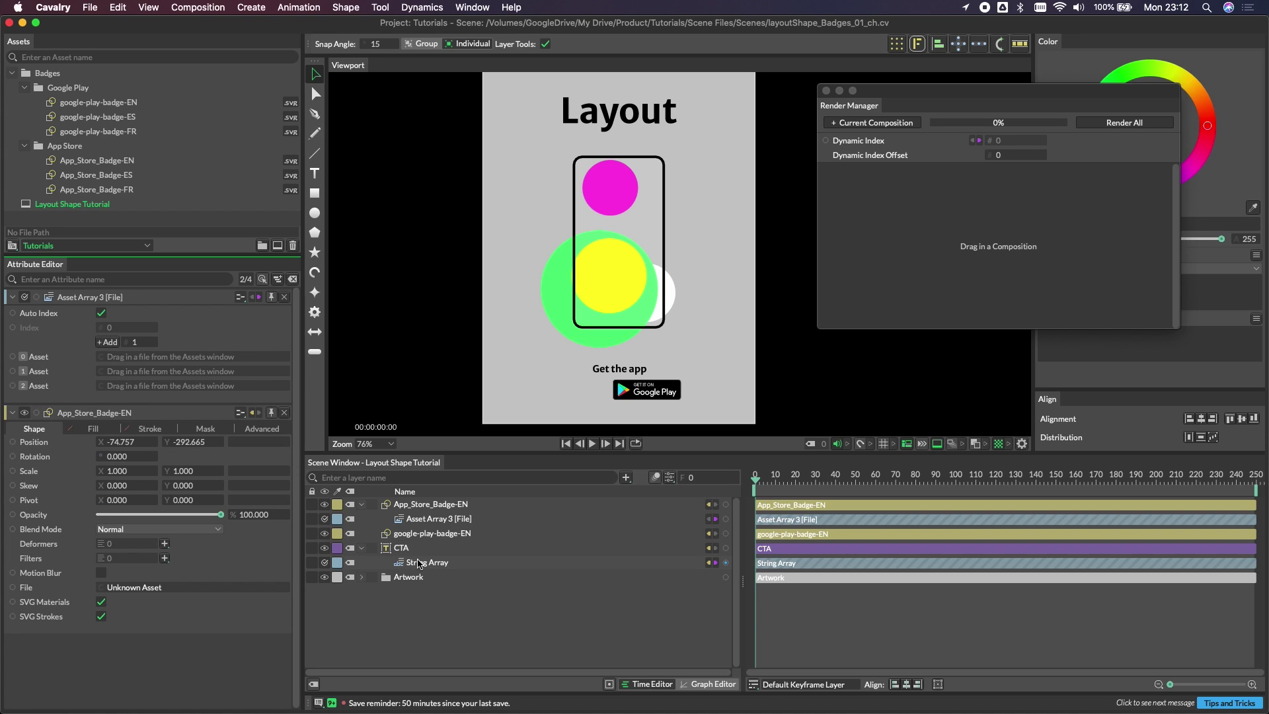
left_click(418, 564)
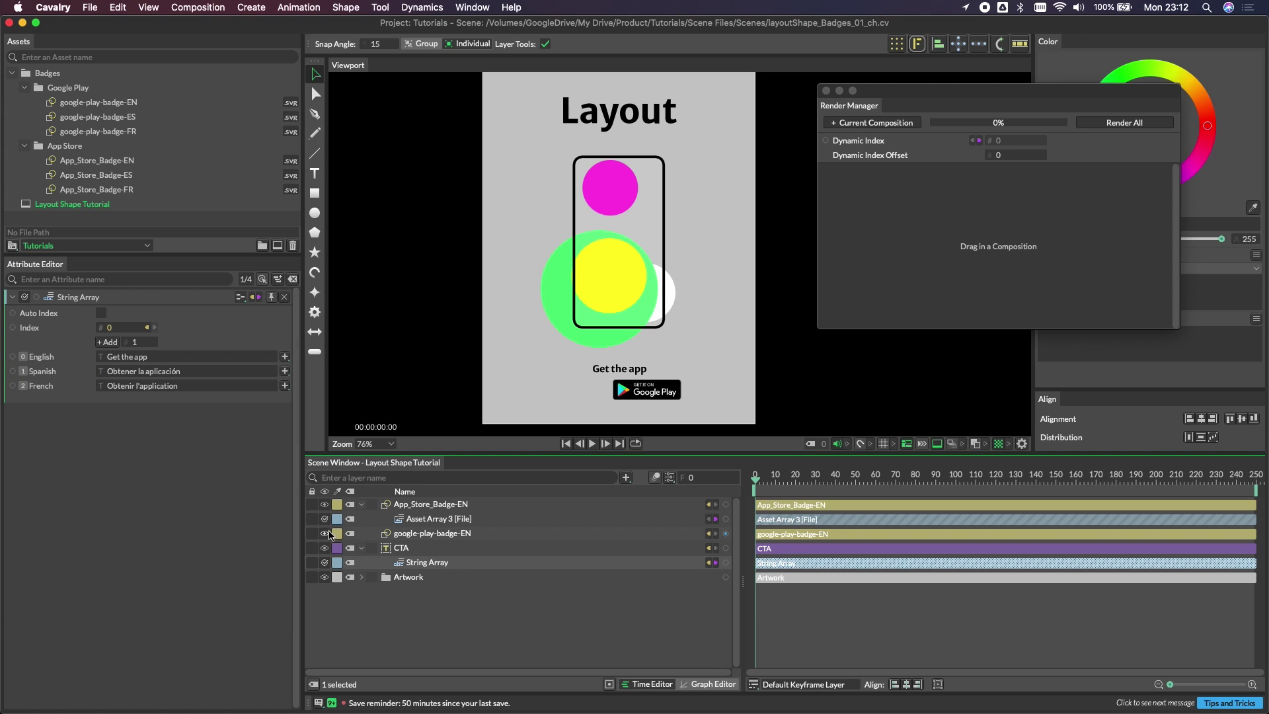
left_click(410, 521)
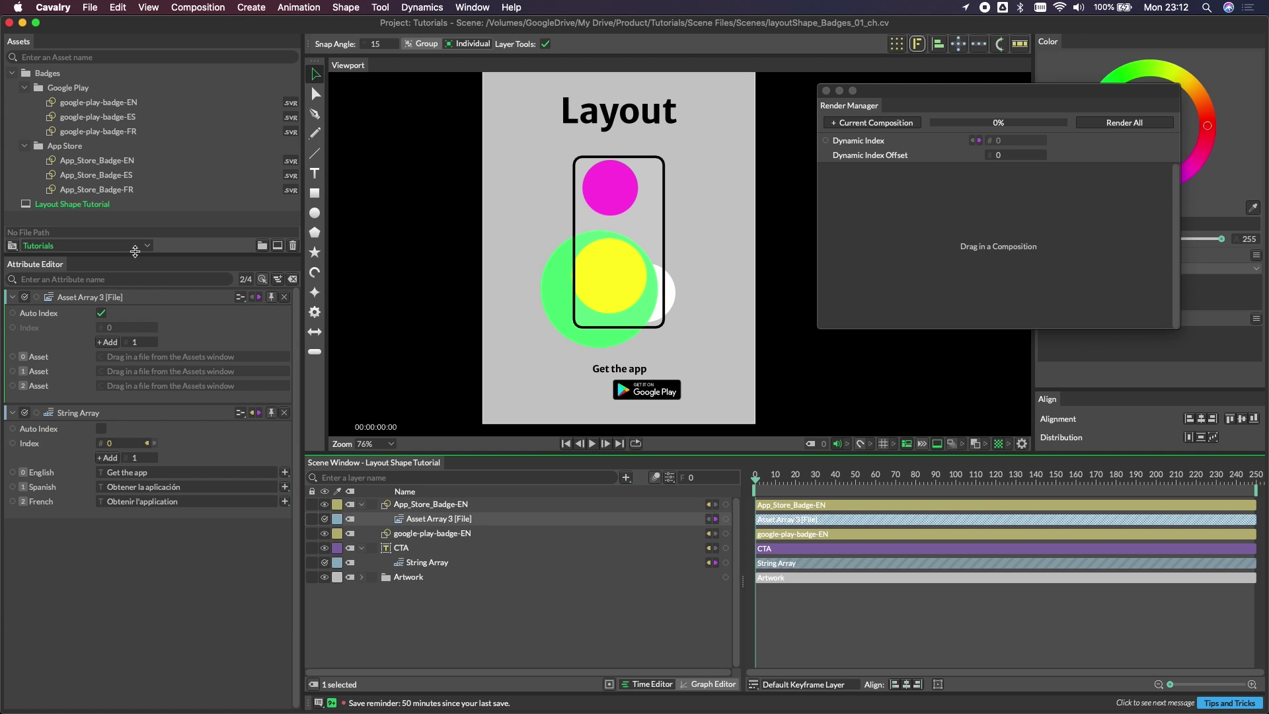
left_click_drag(103, 165, 146, 357)
left_click_drag(99, 174, 151, 386)
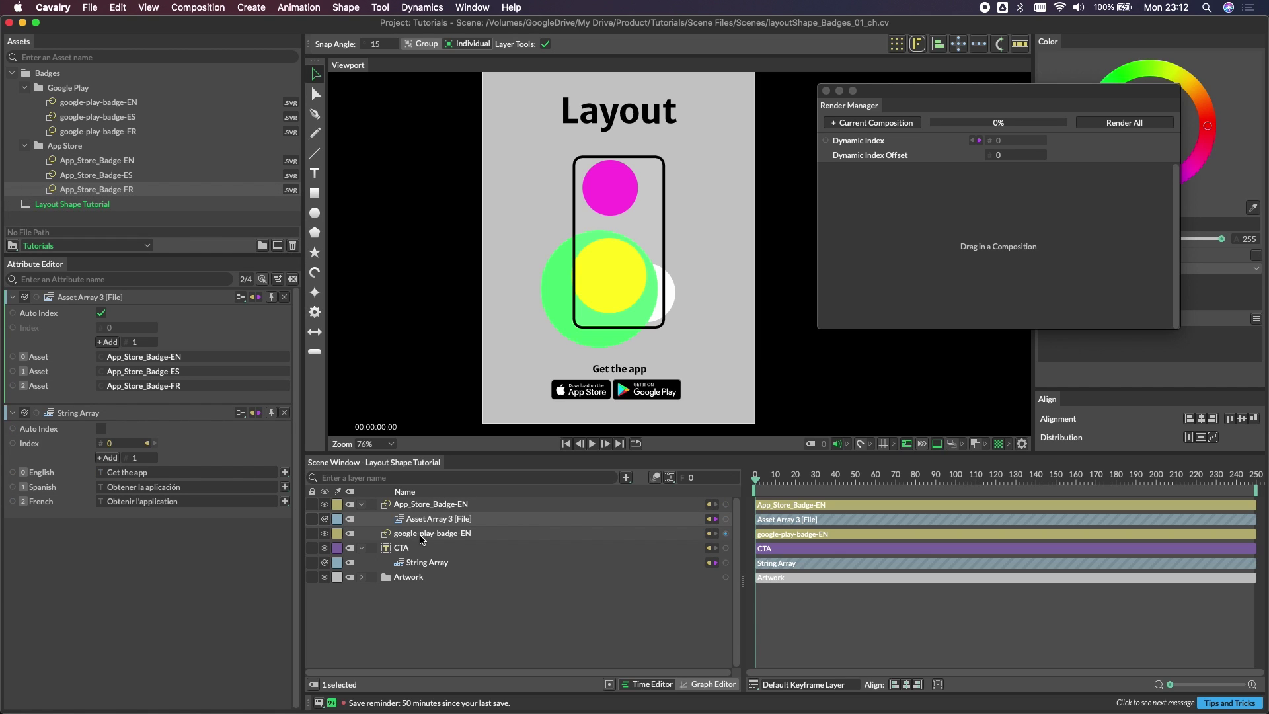
left_click(423, 536)
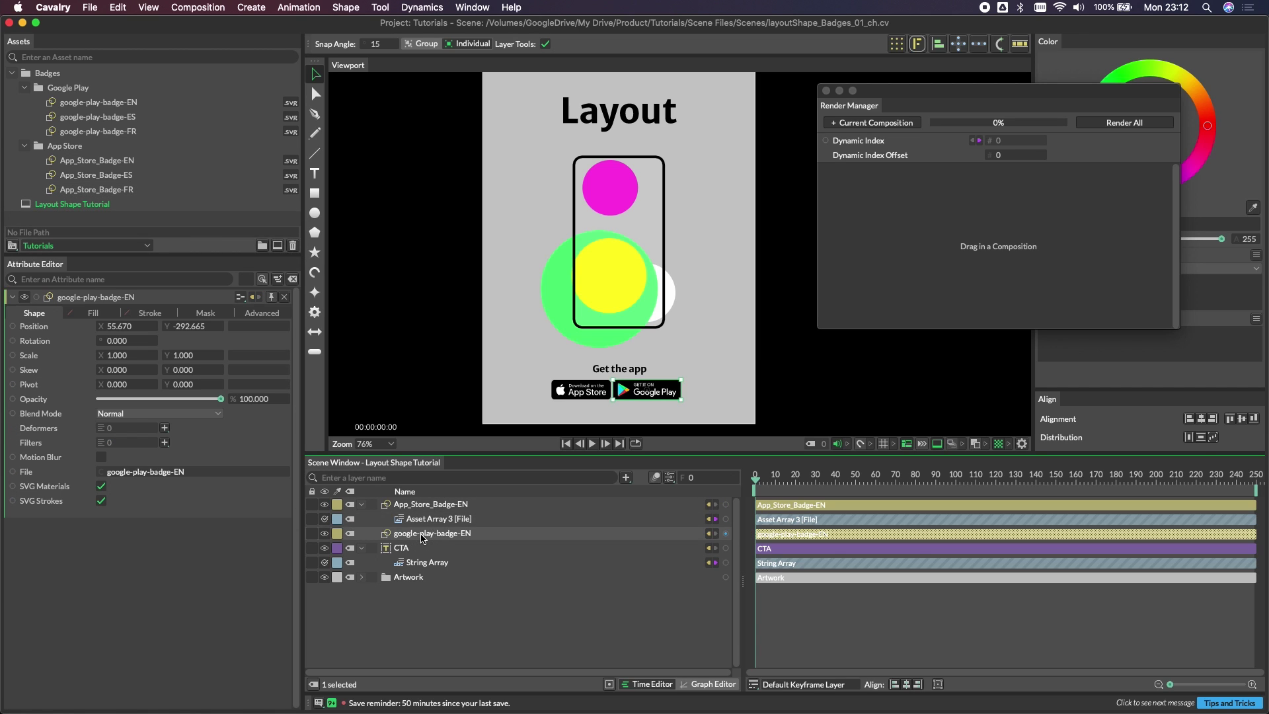
- Replace the Google Play badge's File with a new Asset Array holding three slots
right_click(80, 474)
left_click(83, 477)
right_click(83, 476)
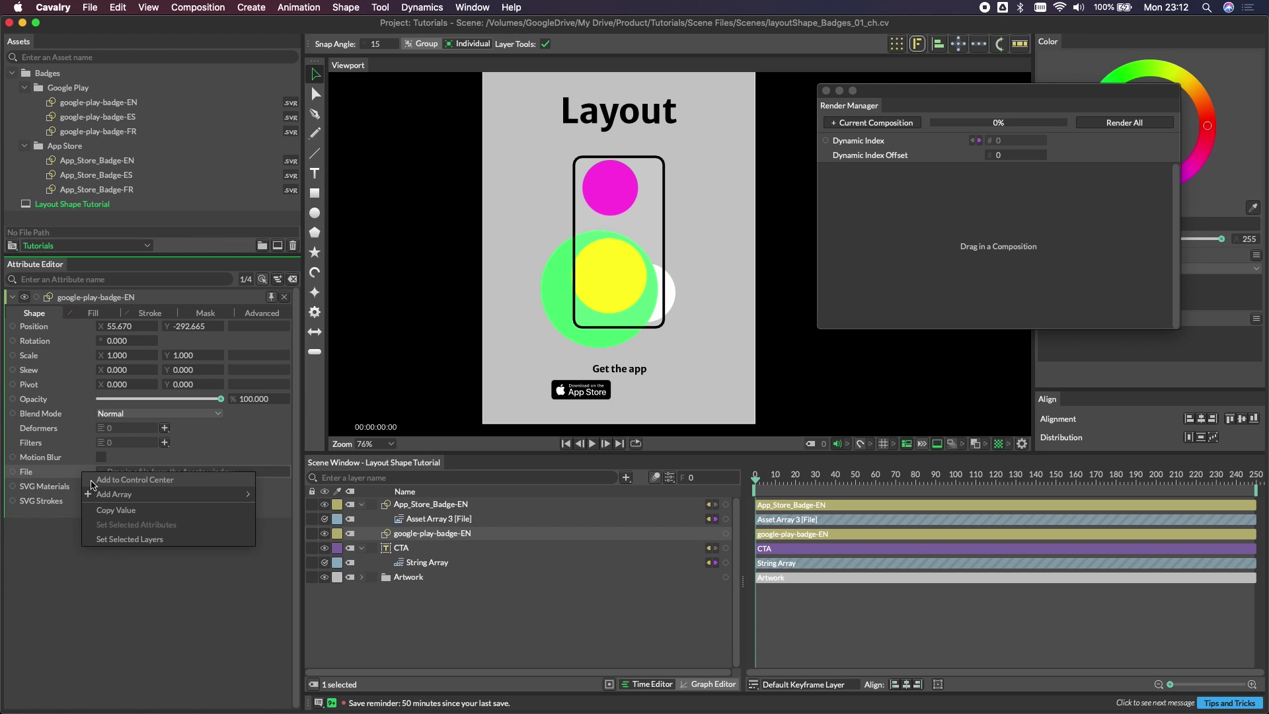
left_click(311, 498)
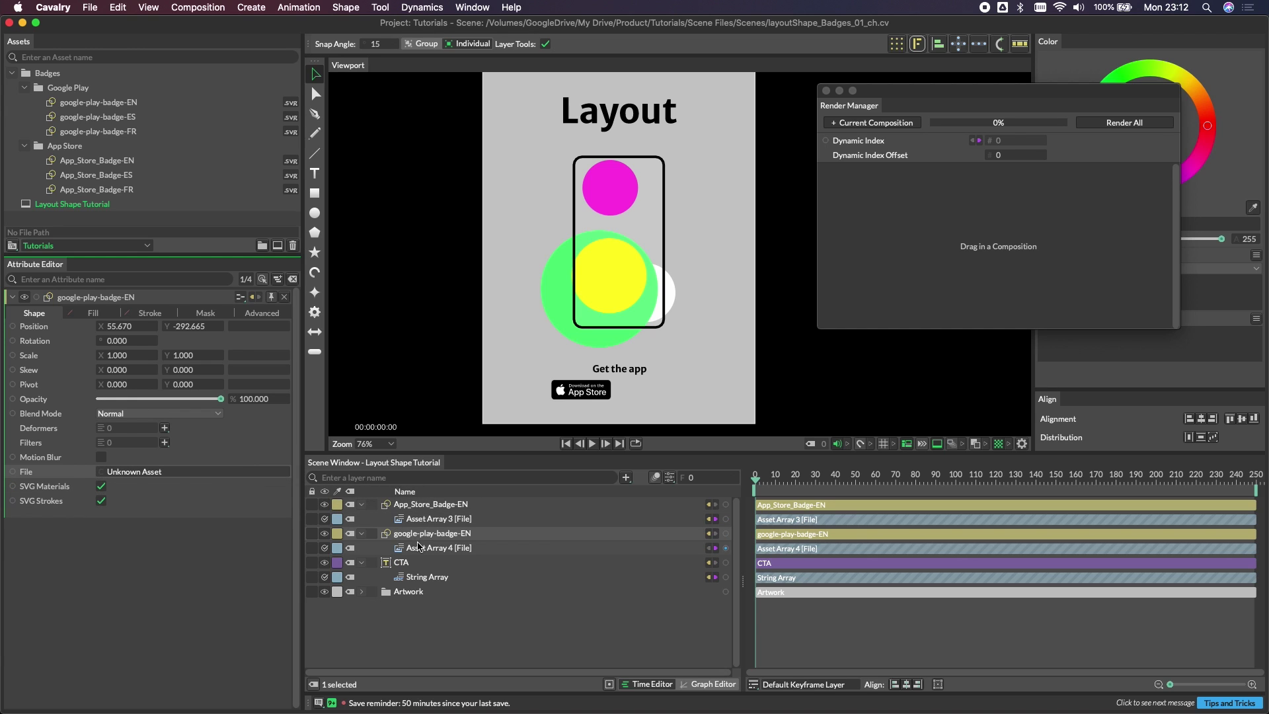
left_click(423, 548)
left_click(109, 342)
left_click(109, 343)
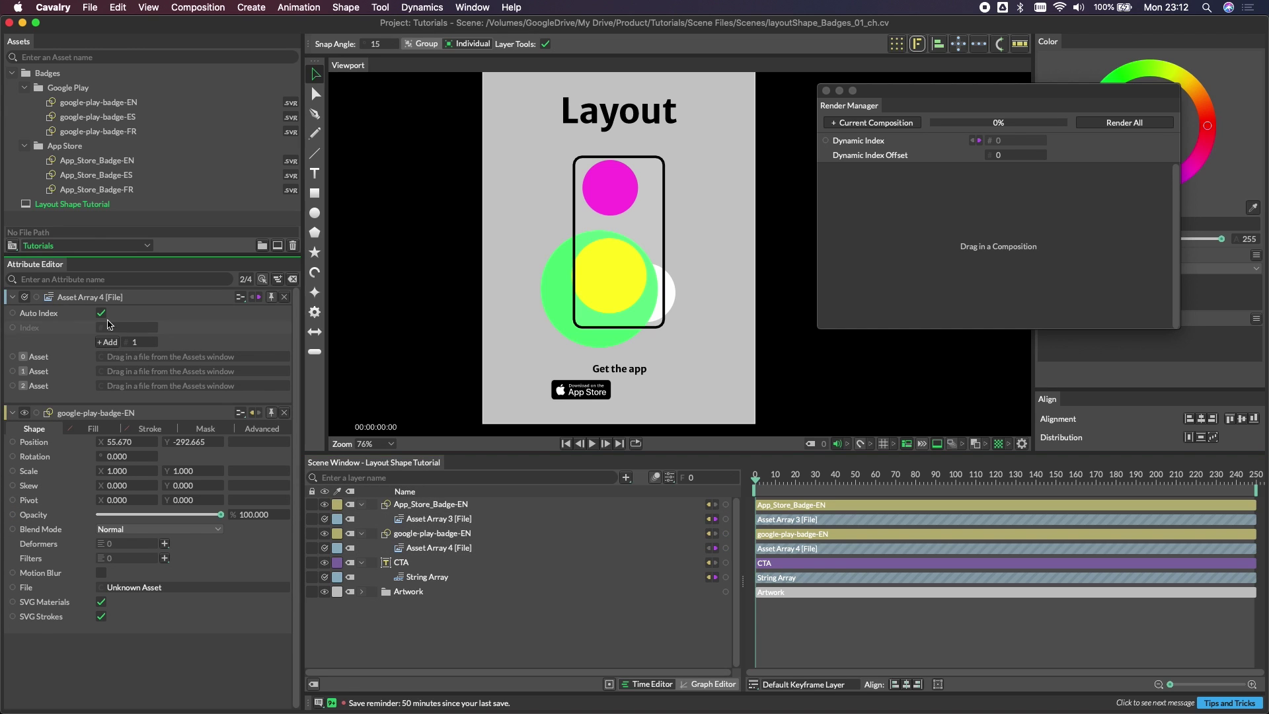
- Load google-play-badge-EN, -ES and -FR into the array's three slots
left_click_drag(89, 104, 158, 357)
left_click_drag(129, 118, 159, 371)
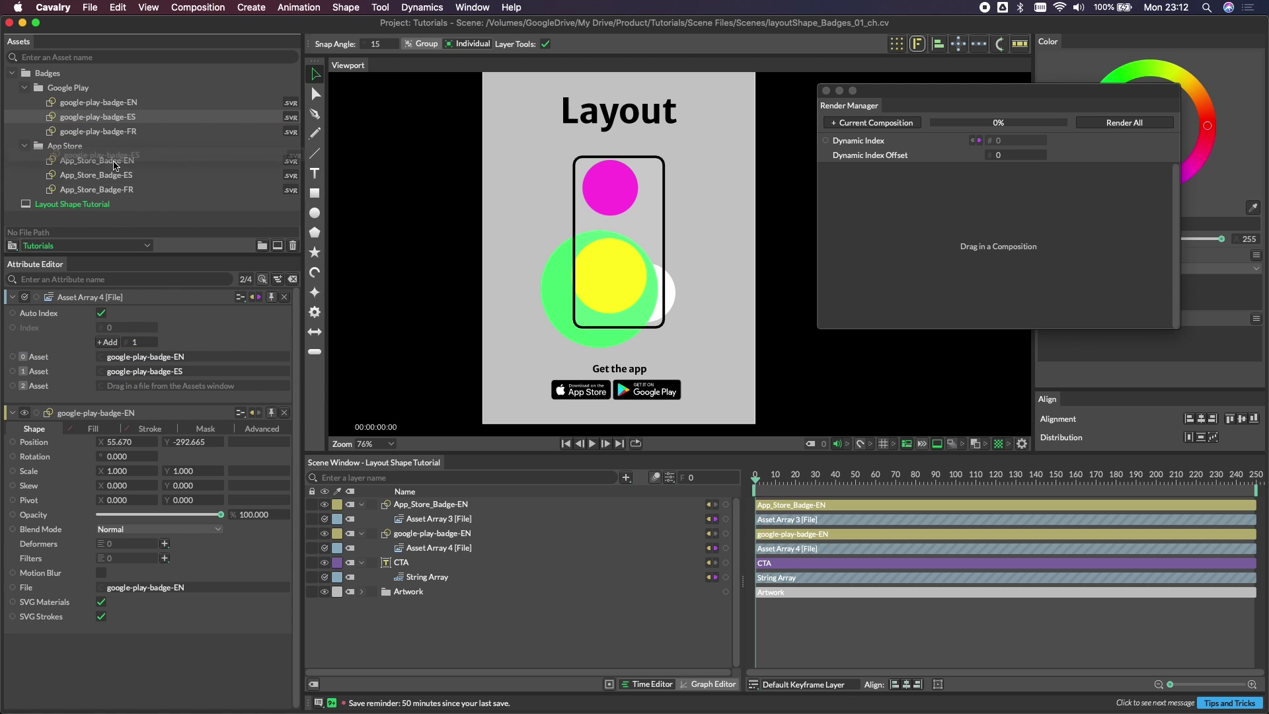
left_click_drag(100, 131, 152, 385)
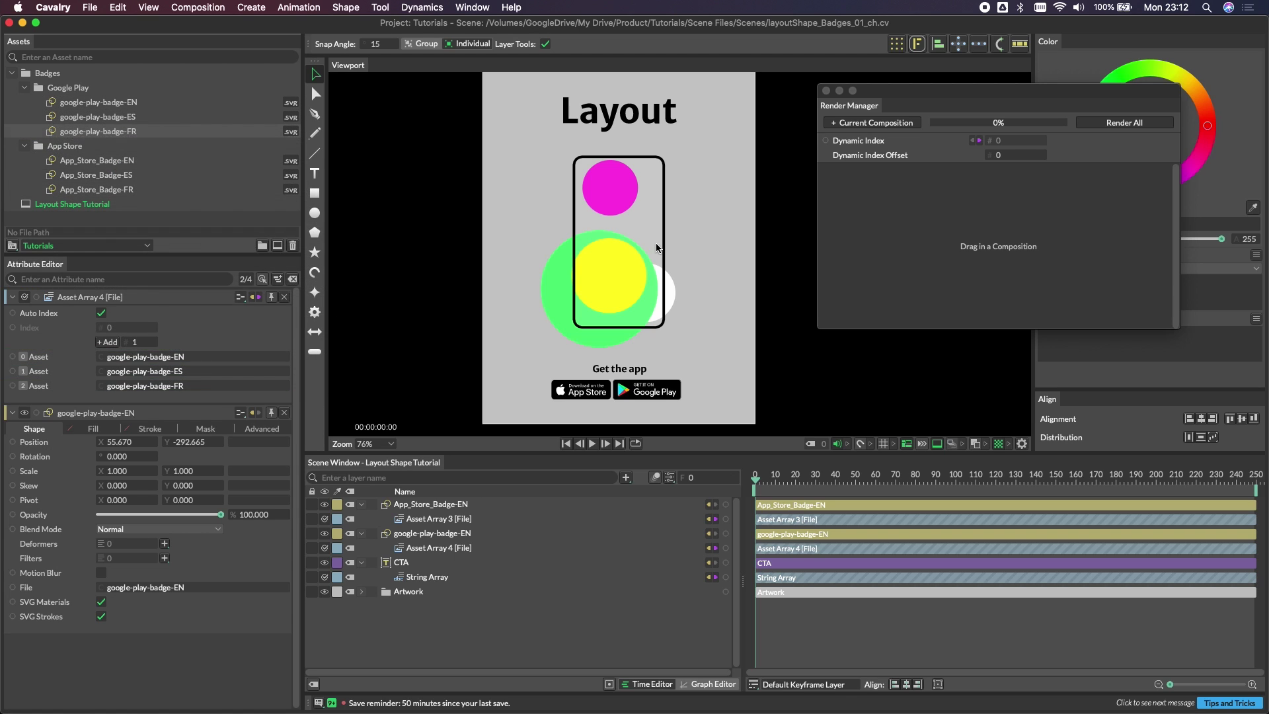
- Connect Render Manager's Dynamic Index to the Index of Asset Array 4 and Asset Array 3
left_click(826, 143)
left_click_drag(826, 143, 119, 334)
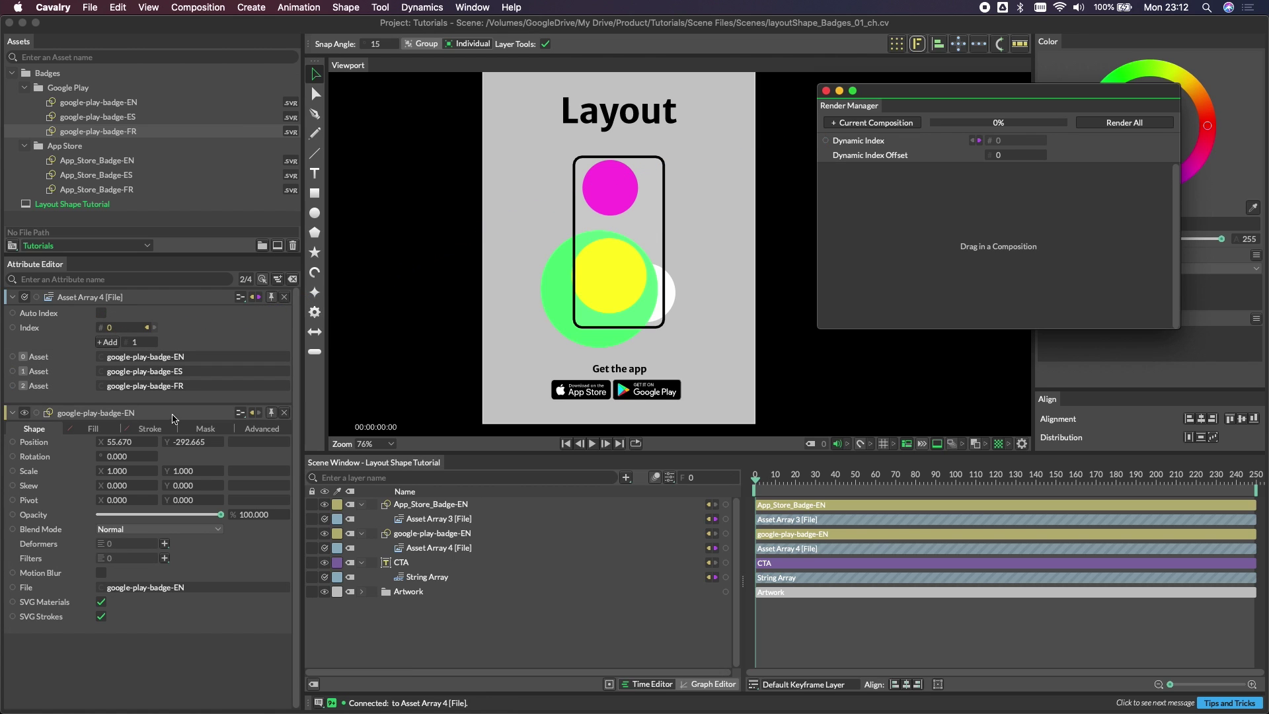
left_click(450, 547)
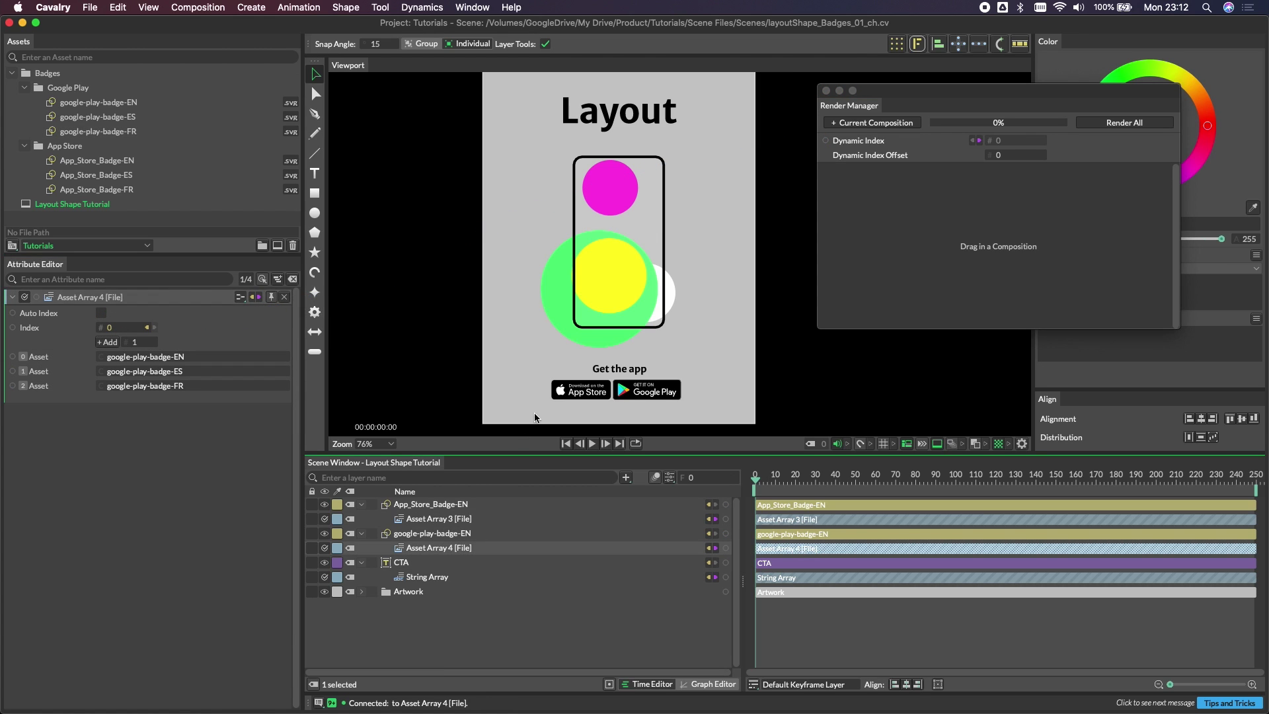
left_click(421, 521)
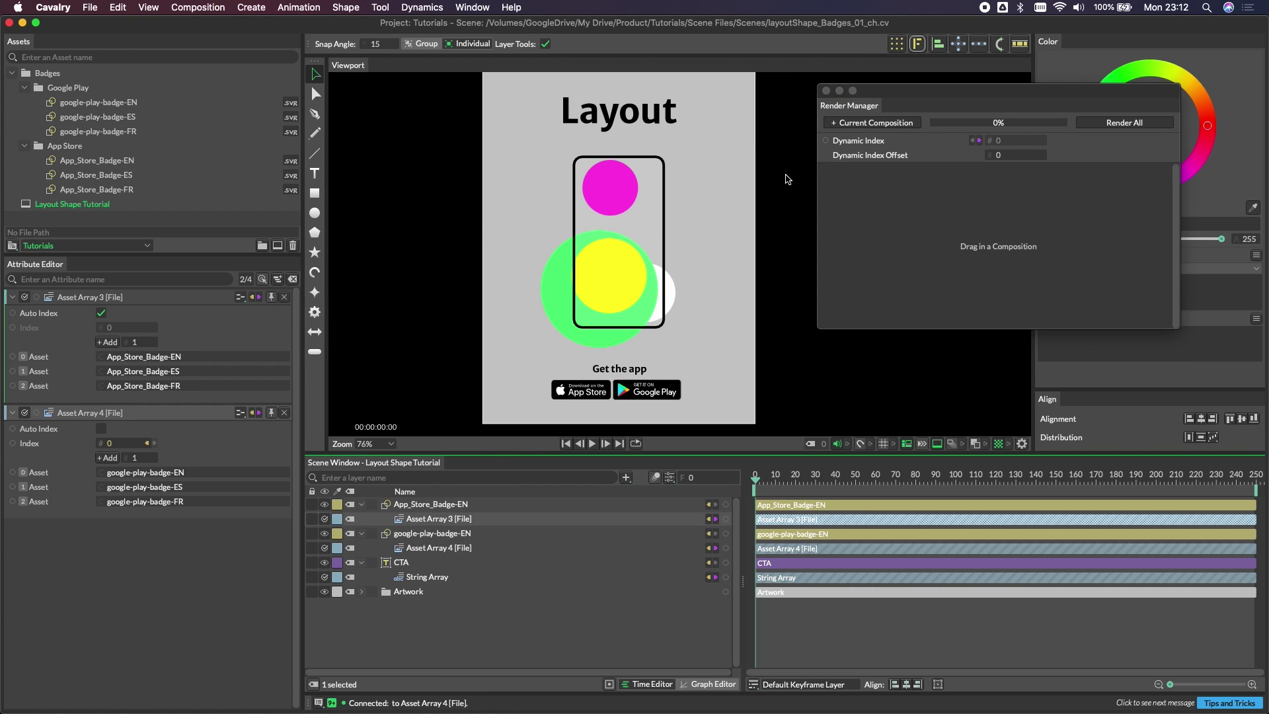
left_click_drag(826, 141, 112, 328)
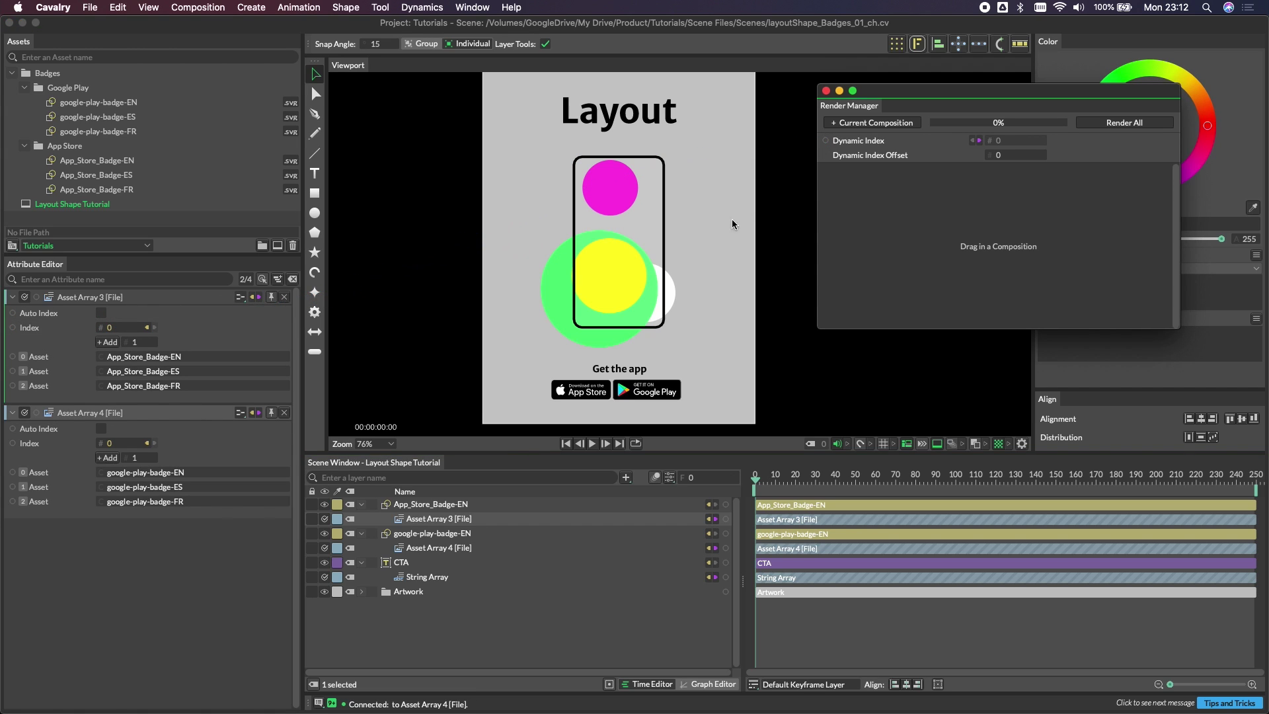
scroll(1004, 155, "up", 2)
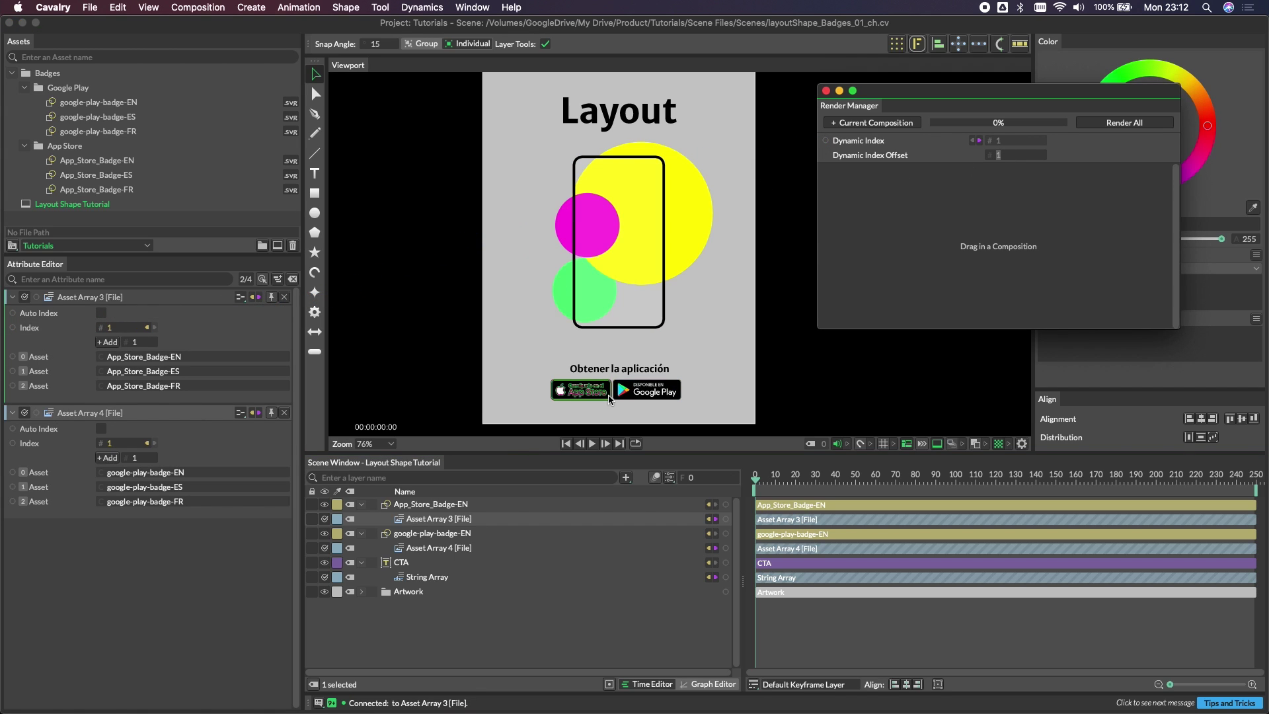
scroll(604, 415, "up", 5)
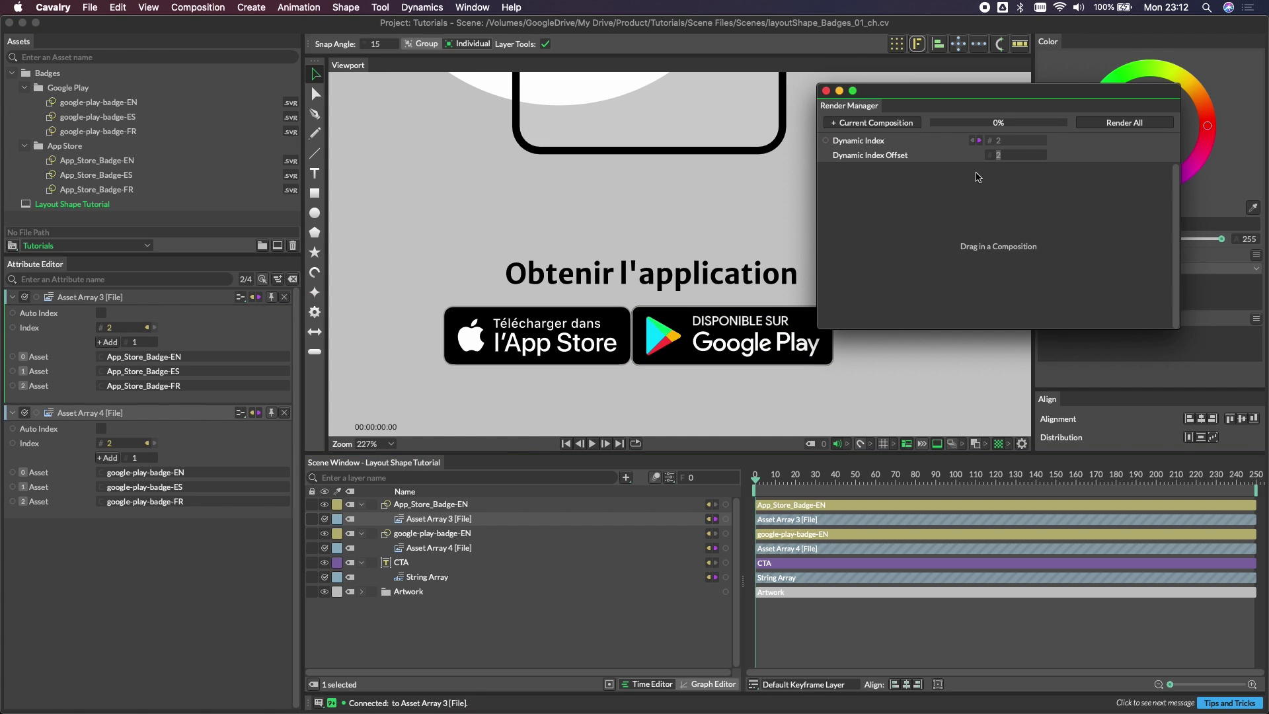
scroll(1012, 157, "down", 1)
scroll(1011, 157, "up", 1)
scroll(1012, 157, "down", 1)
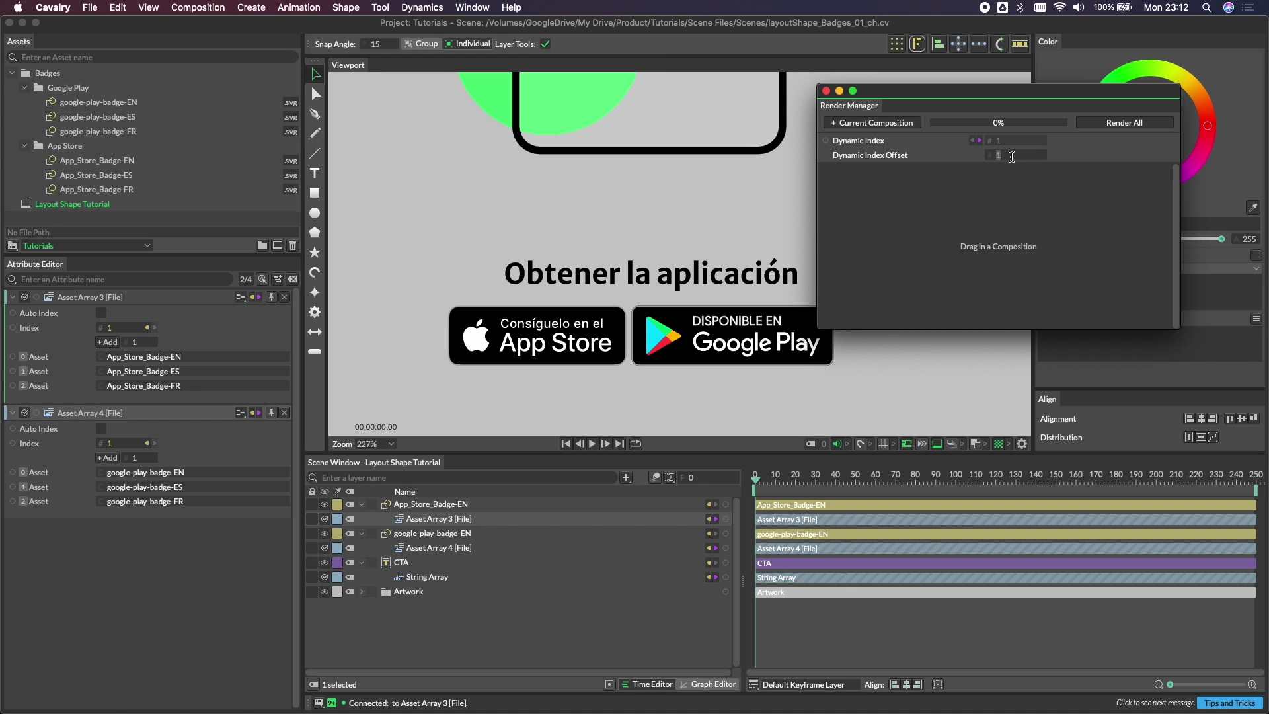
scroll(1012, 156, "up", 1)
scroll(1012, 156, "down", 1)
scroll(1012, 156, "up", 1)
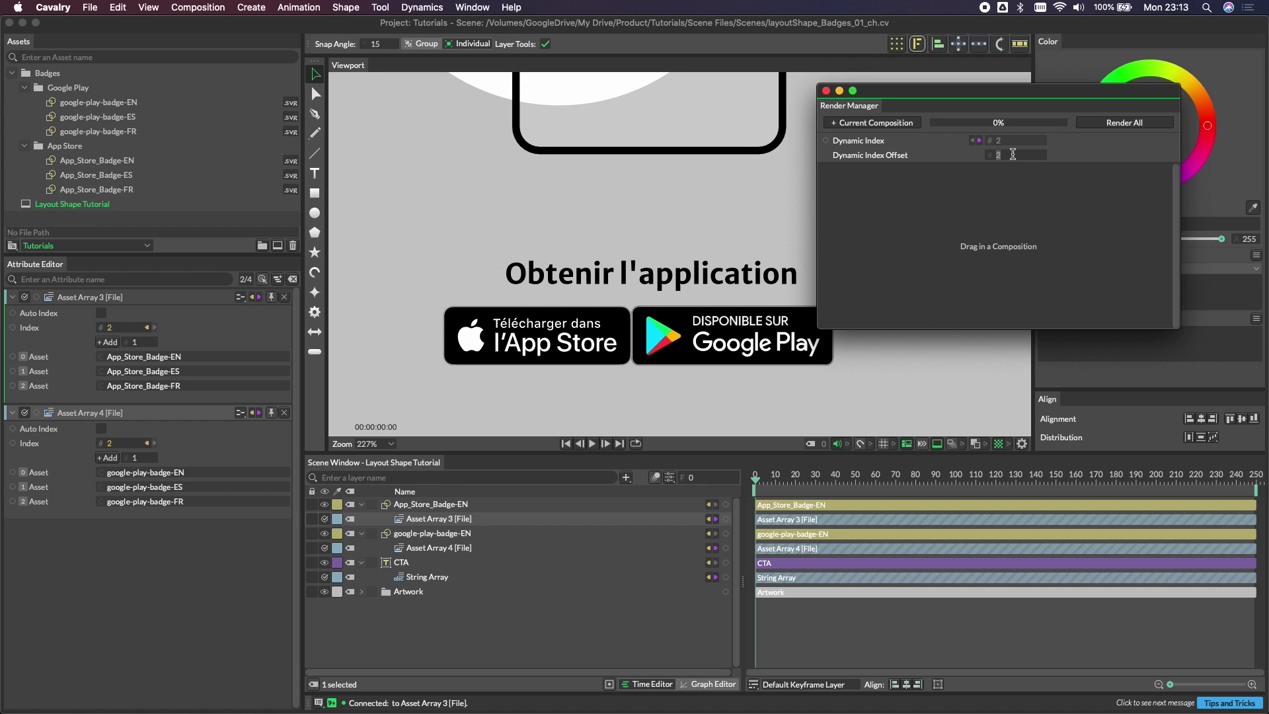
scroll(1013, 154, "down", 2)
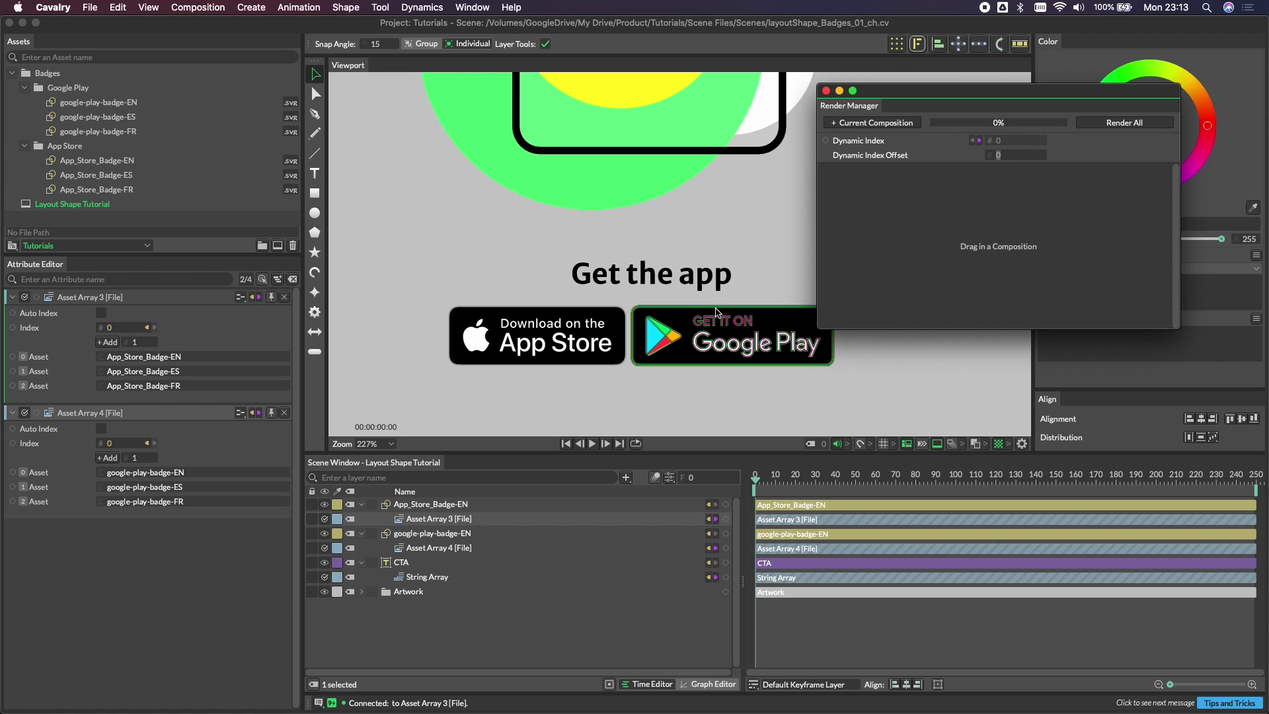
scroll(718, 324, "down", 5)
left_click(707, 416)
scroll(708, 416, "down", 2)
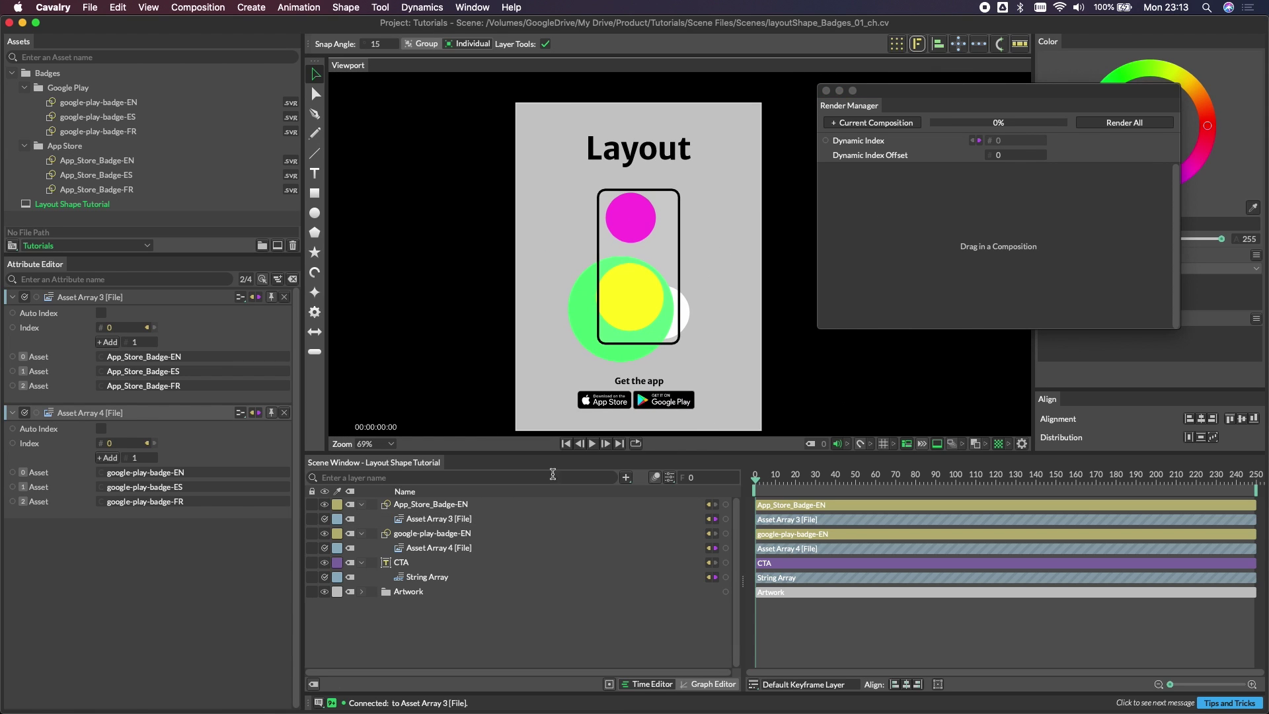
- Embed the App Store and Google Play badge layers in a horizontal layout, Layout Shape 3
left_click(442, 506)
left_click(433, 533, "shift")
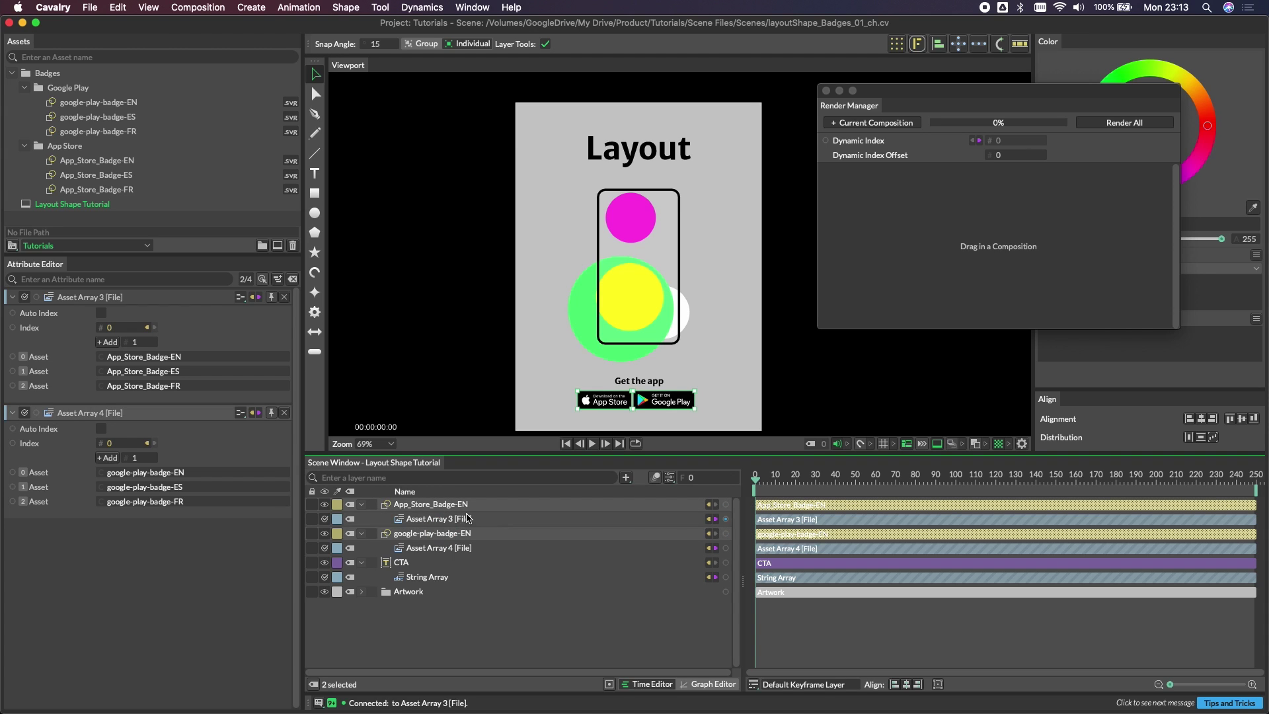
right_click(654, 397)
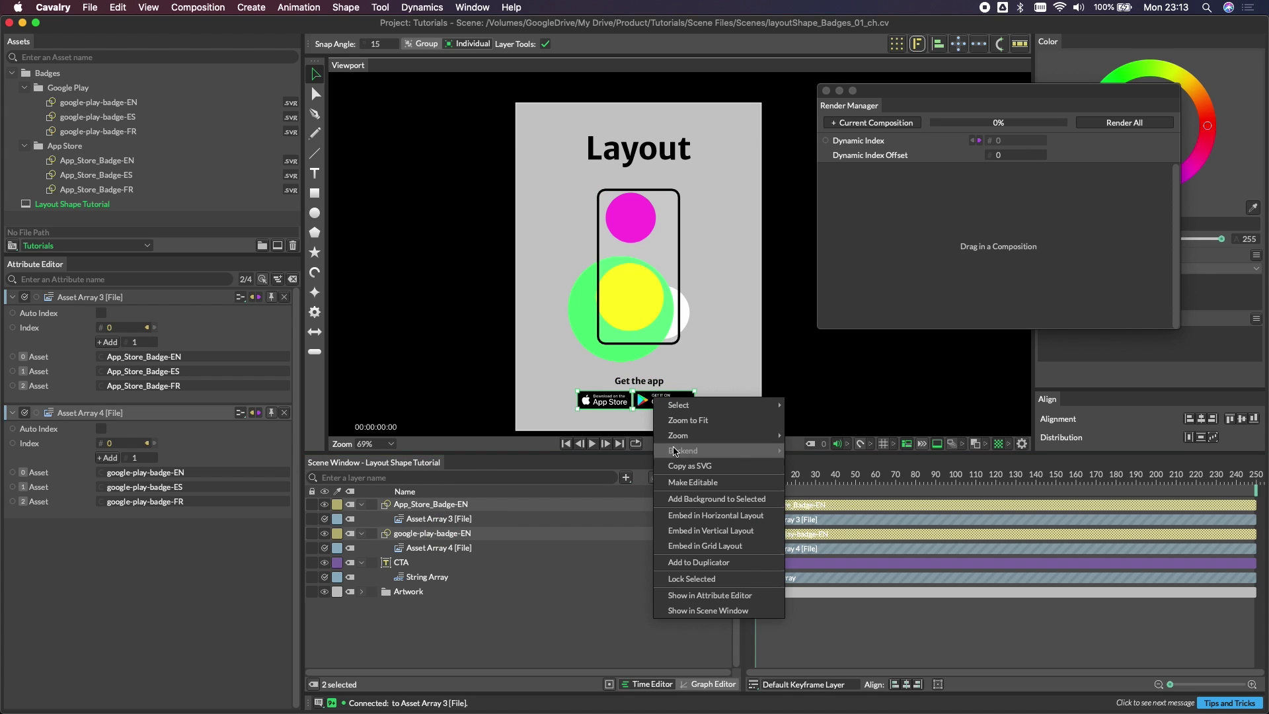
left_click(699, 520)
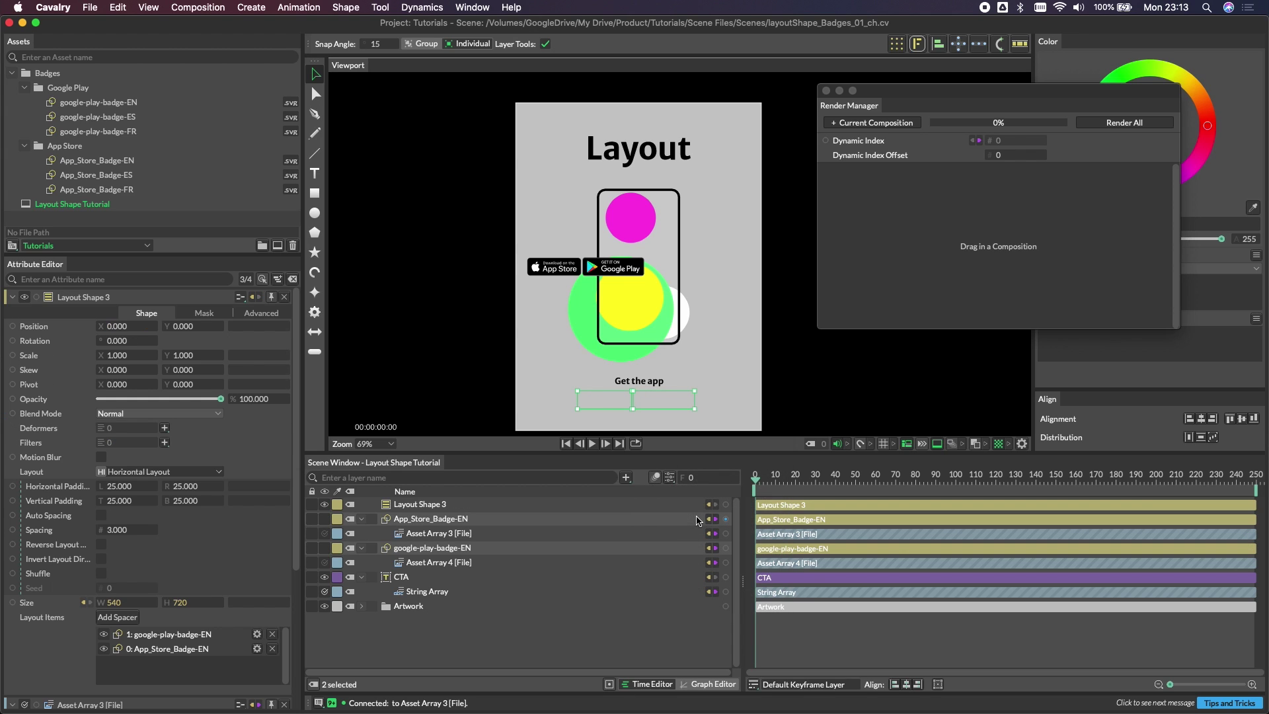
left_click(443, 505)
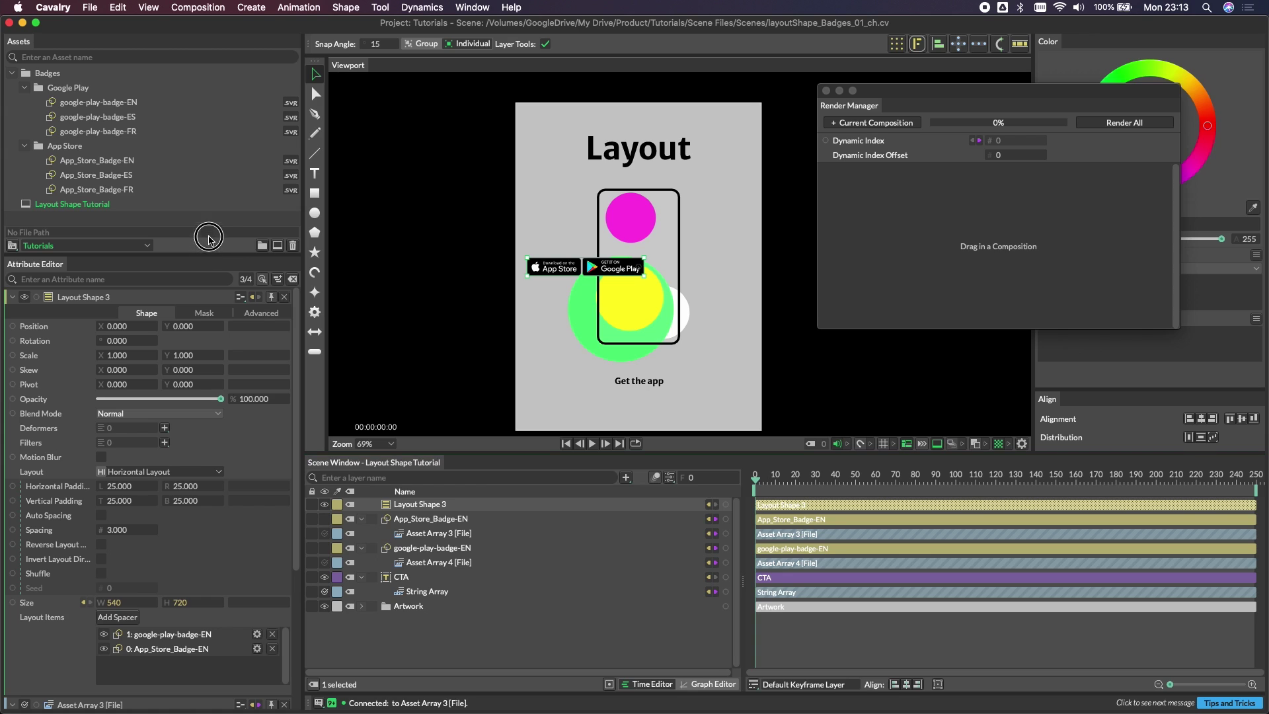
left_click_drag(212, 254, 212, 208)
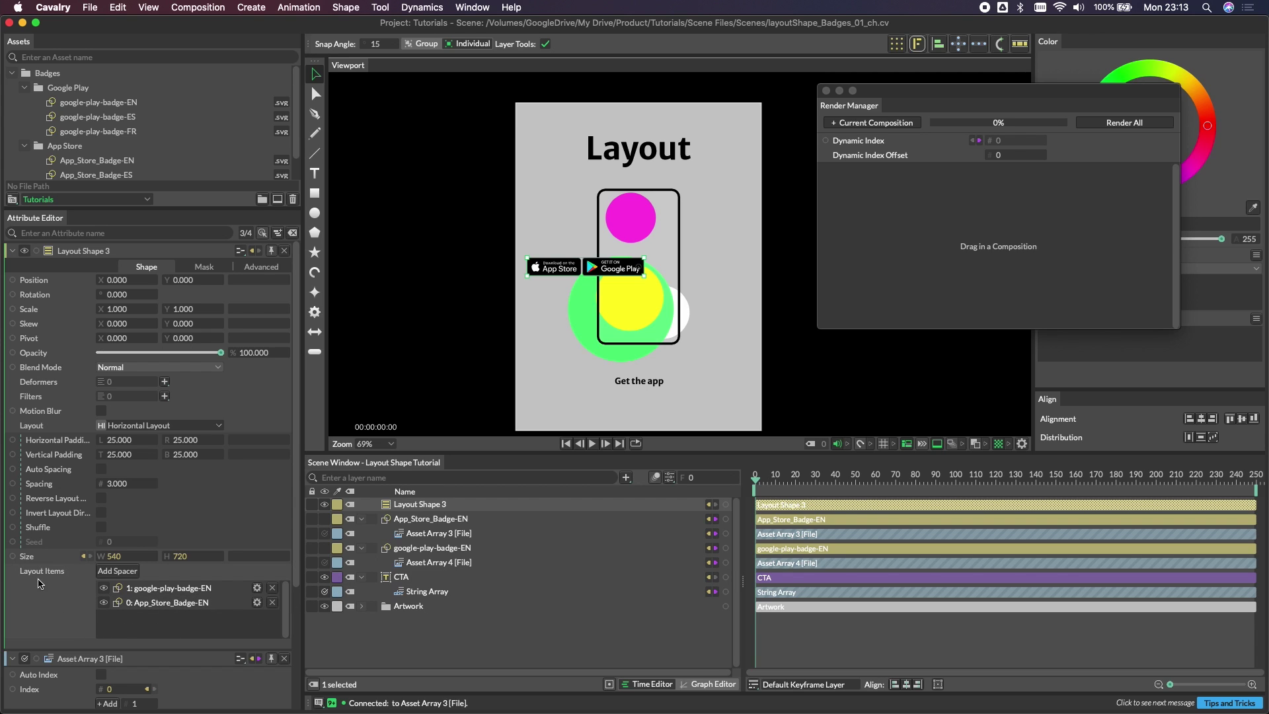
- Add two spacers flanking the badges and move the badge row to Position Y -303
left_click(122, 572)
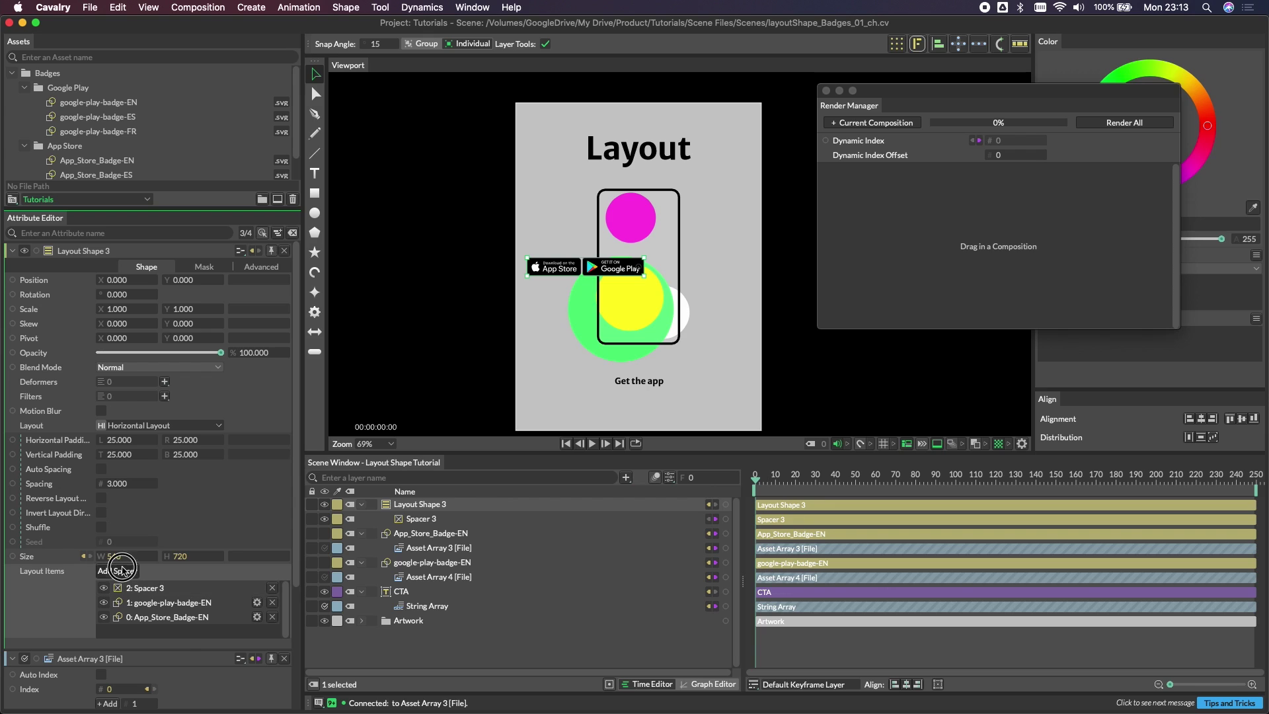
left_click(122, 571)
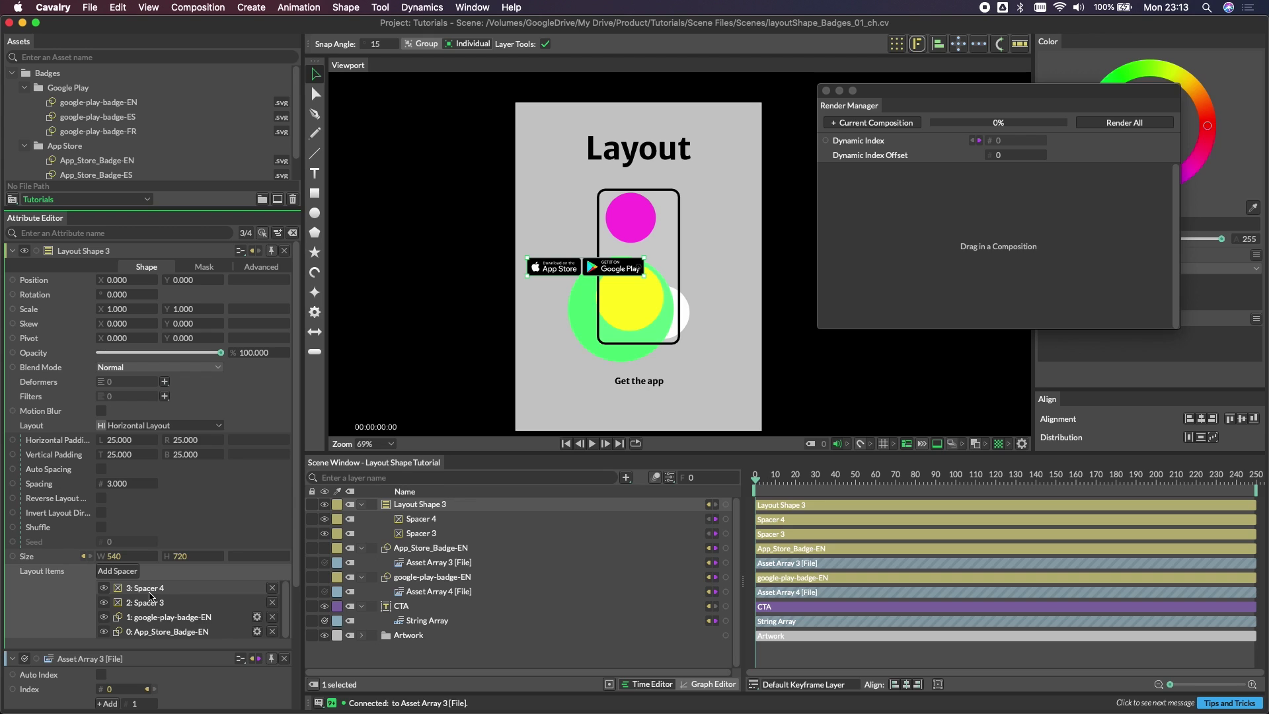
left_click_drag(149, 593, 164, 638)
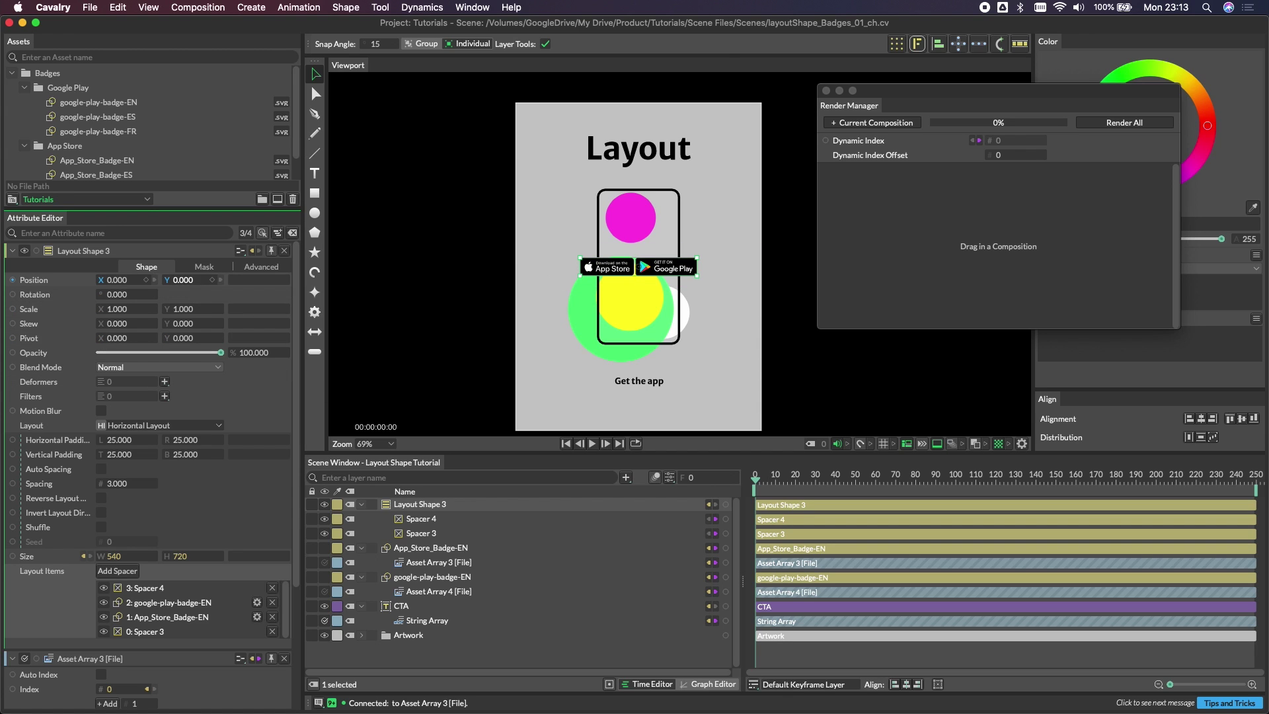
left_click_drag(188, 280, 159, 280)
left_click_drag(190, 280, 189, 280)
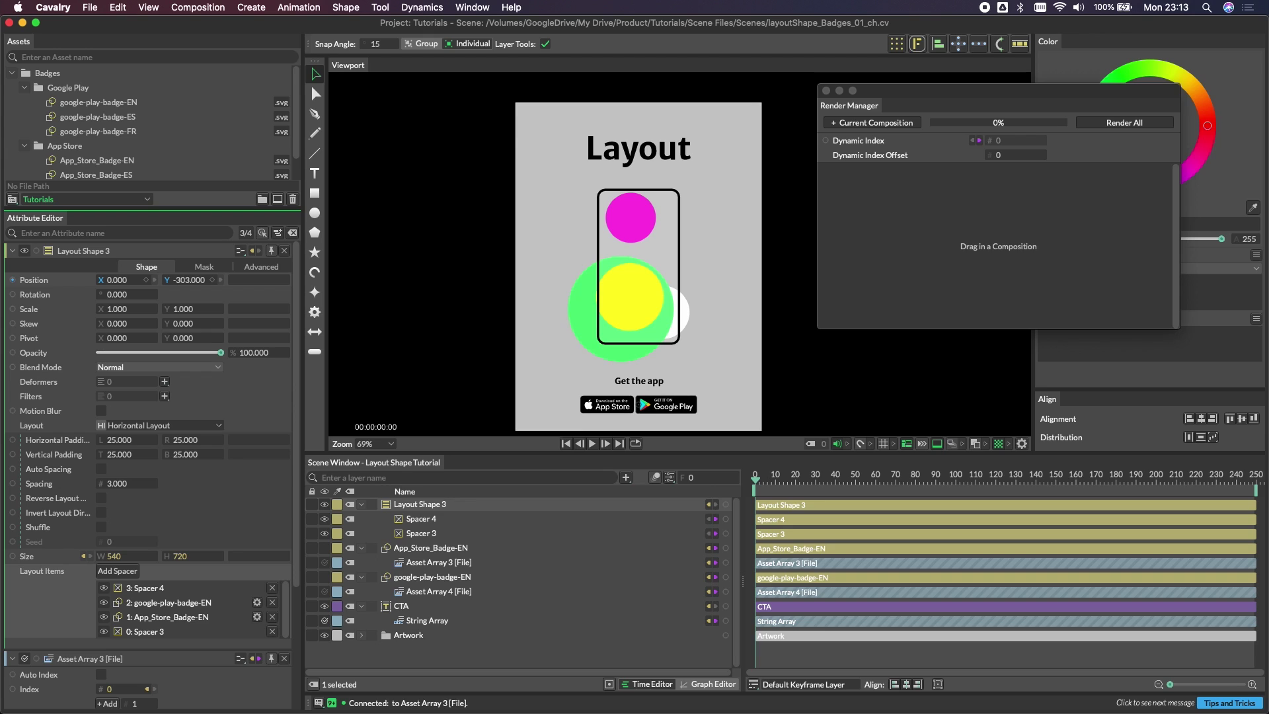
left_click(1009, 154)
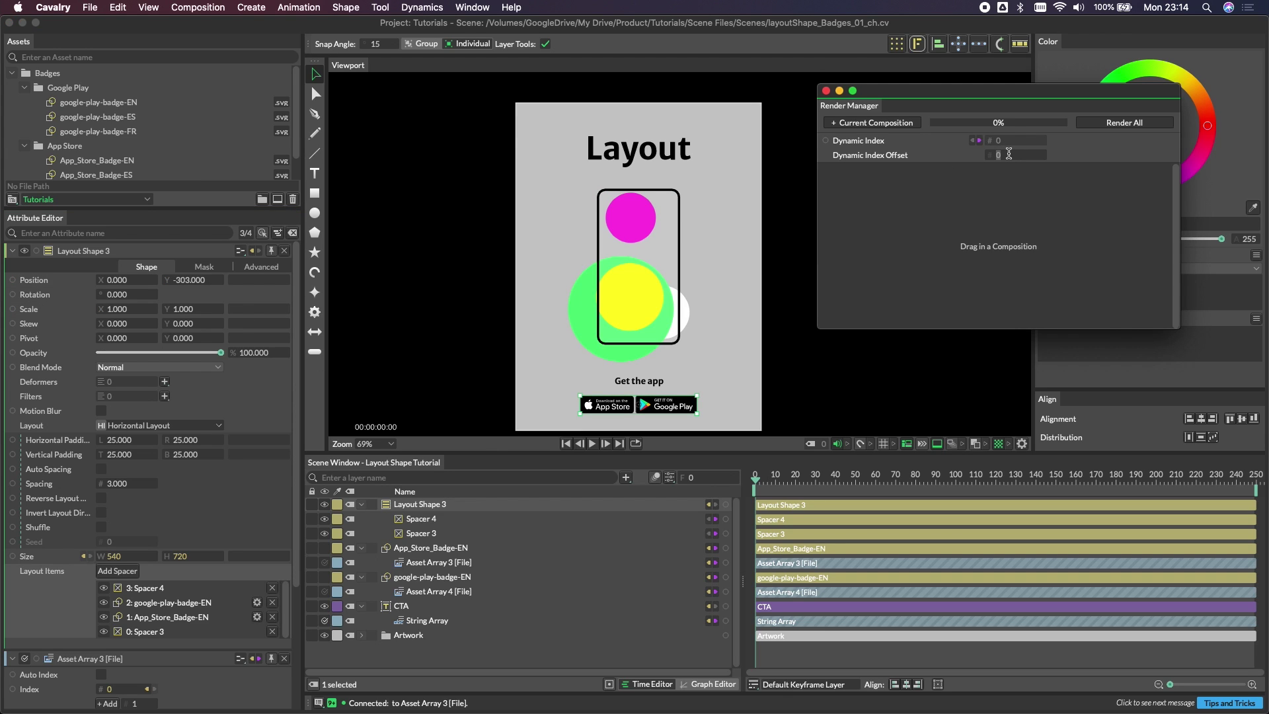
key("Up")
key("Up")
scroll(657, 415, "up", 5)
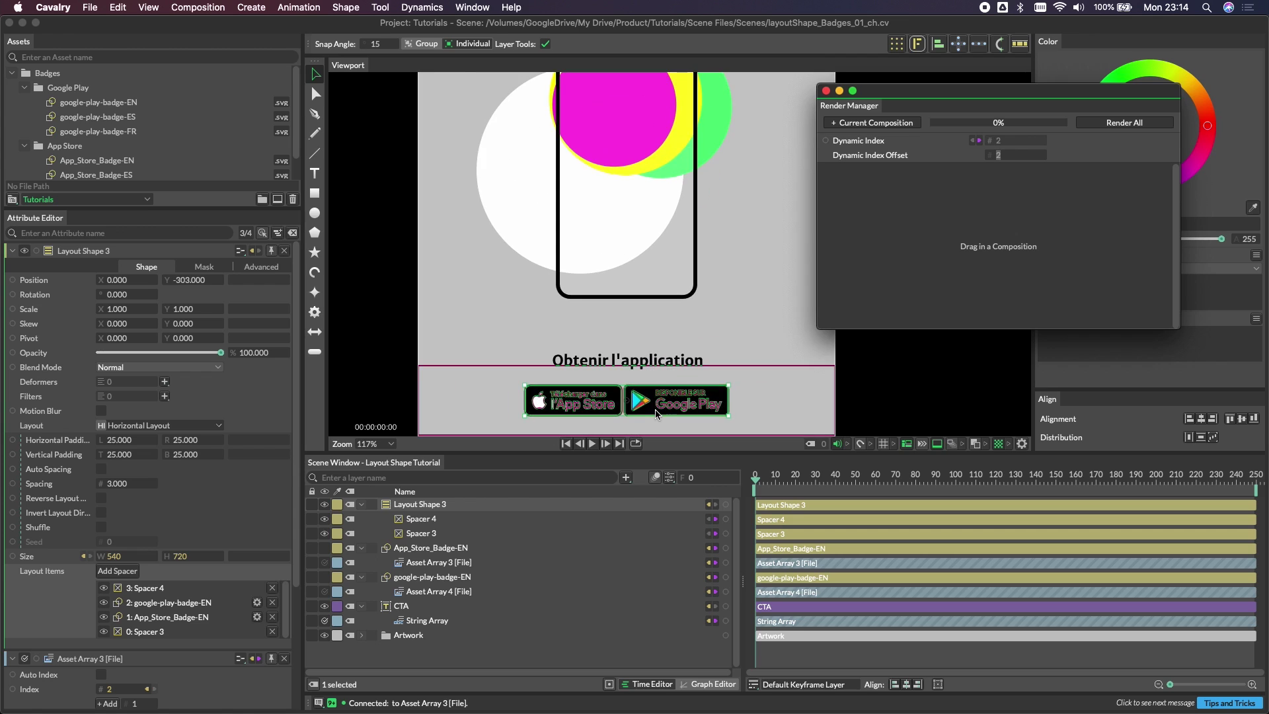
scroll(656, 414, "up", 3)
key("Down")
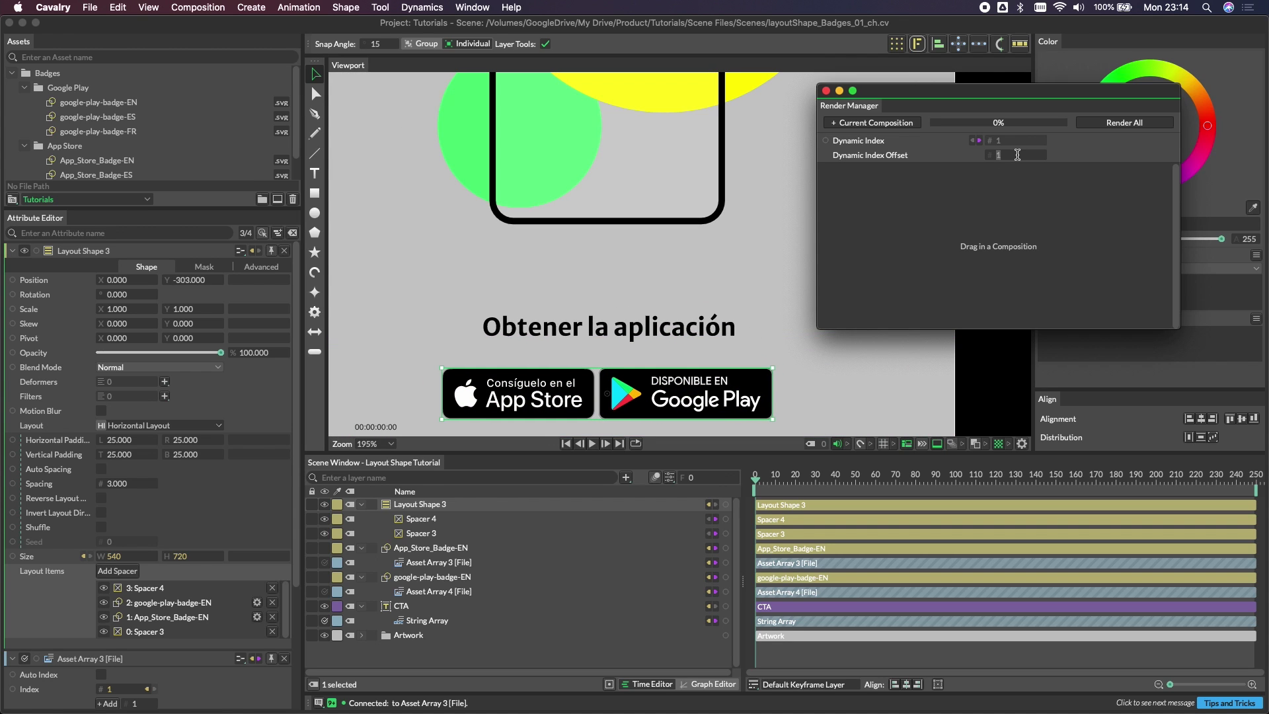
key("Up")
key("Down")
key("Up")
key("Down")
key("Up")
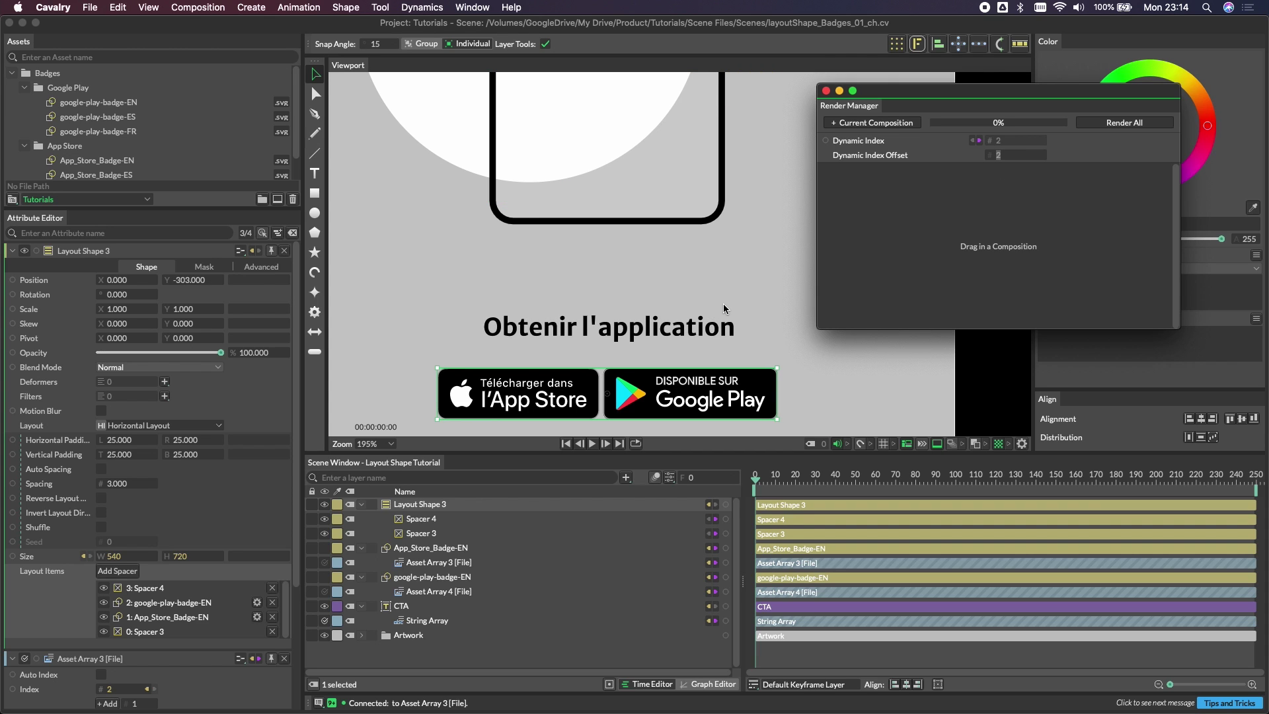
key("Down")
key("Down")
scroll(724, 308, "down", 4)
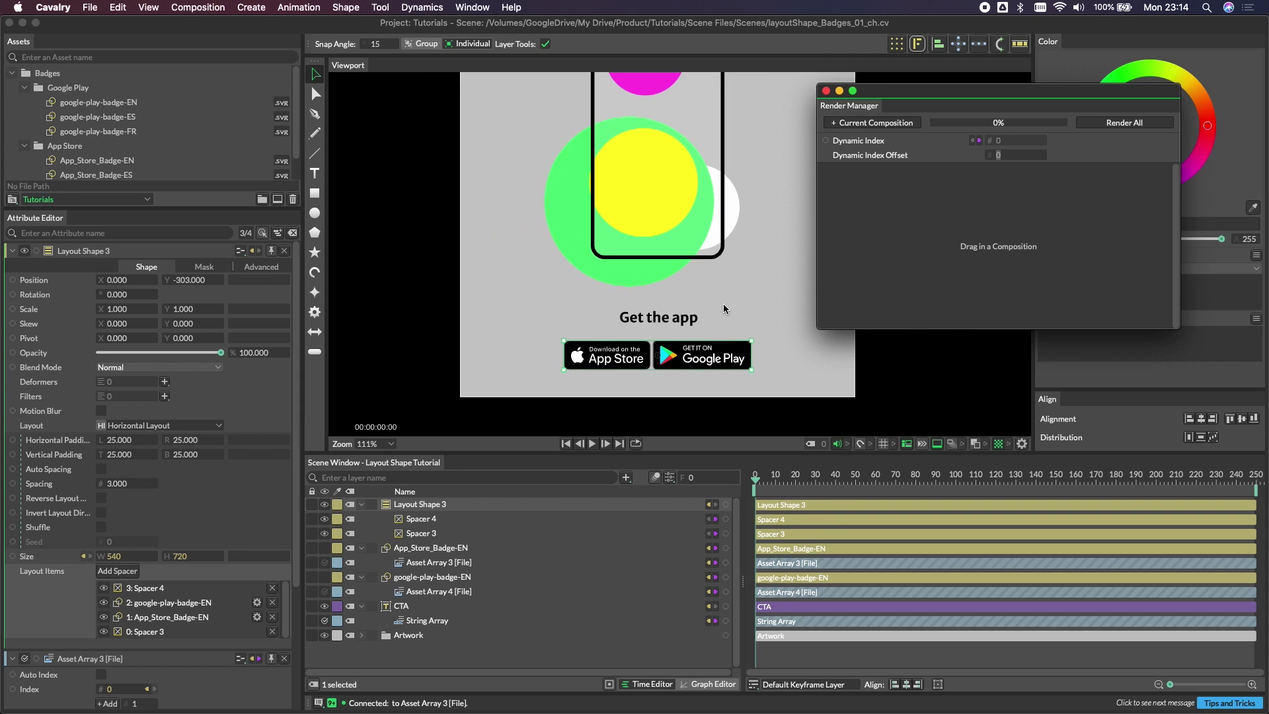
scroll(723, 303, "down", 3)
left_click_drag(493, 254, 436, 321)
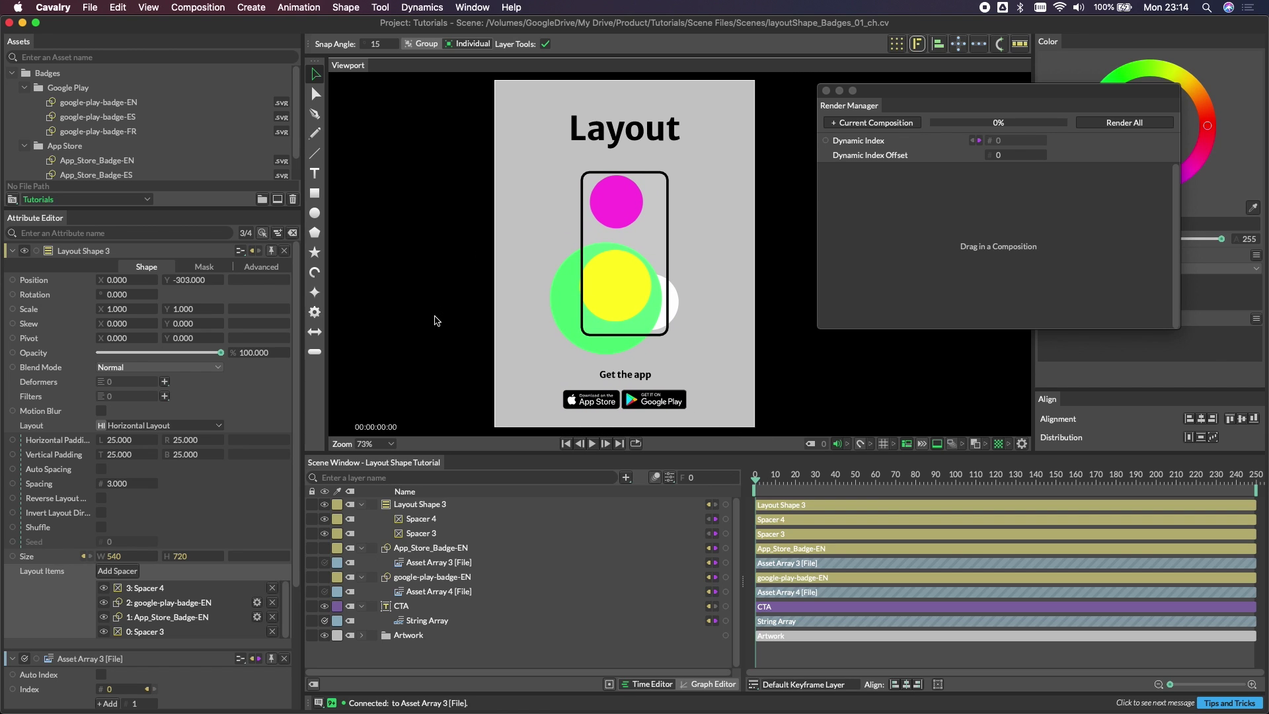